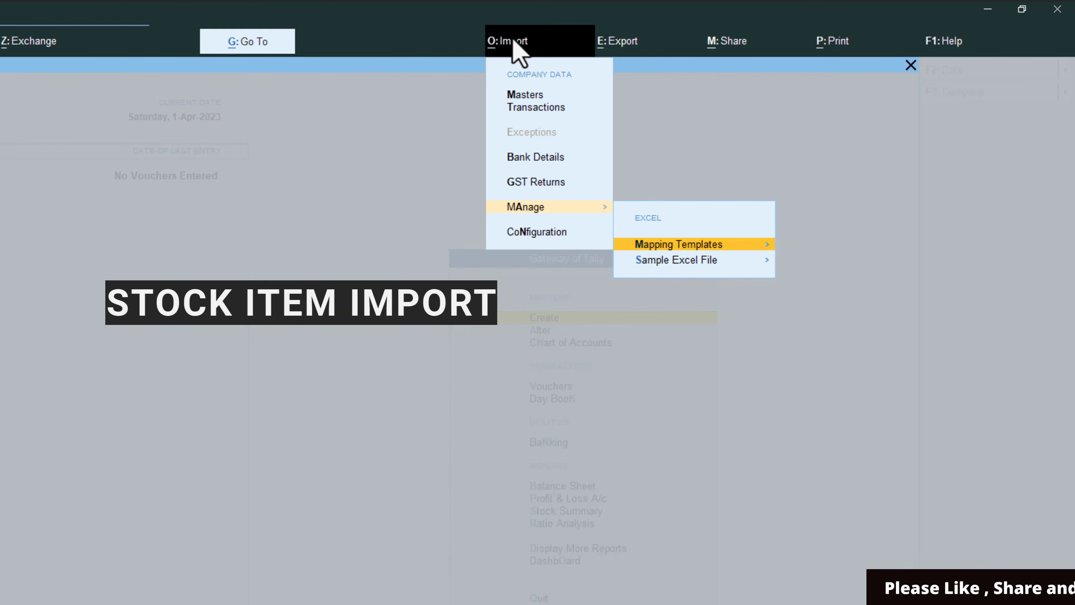
Step: Look up the existing masters mapping templates available for alteration, and return to the Gateway of Tally
key("Escape")
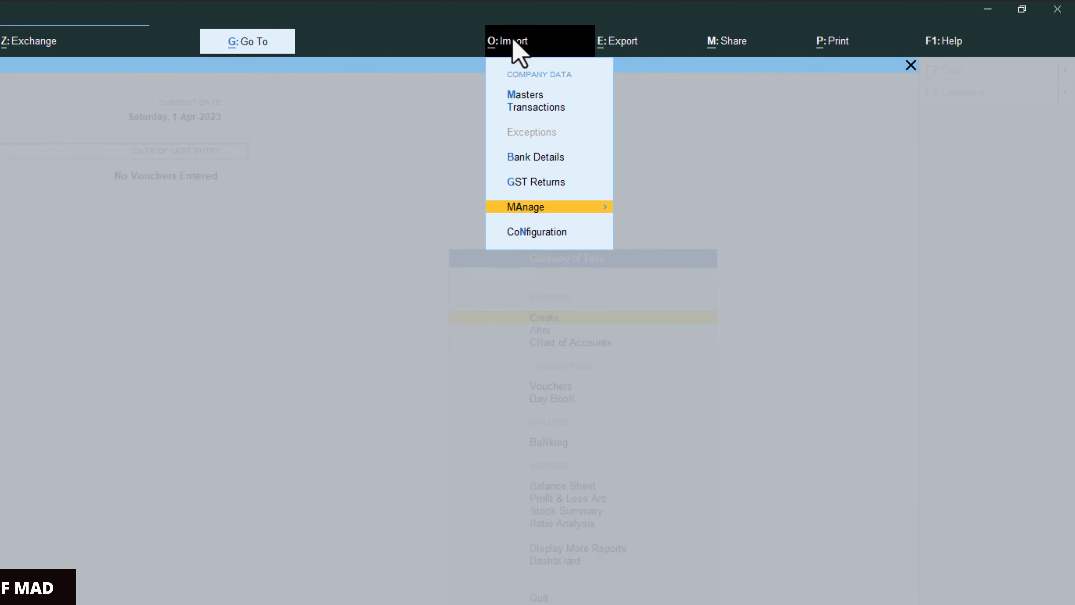
key("Return")
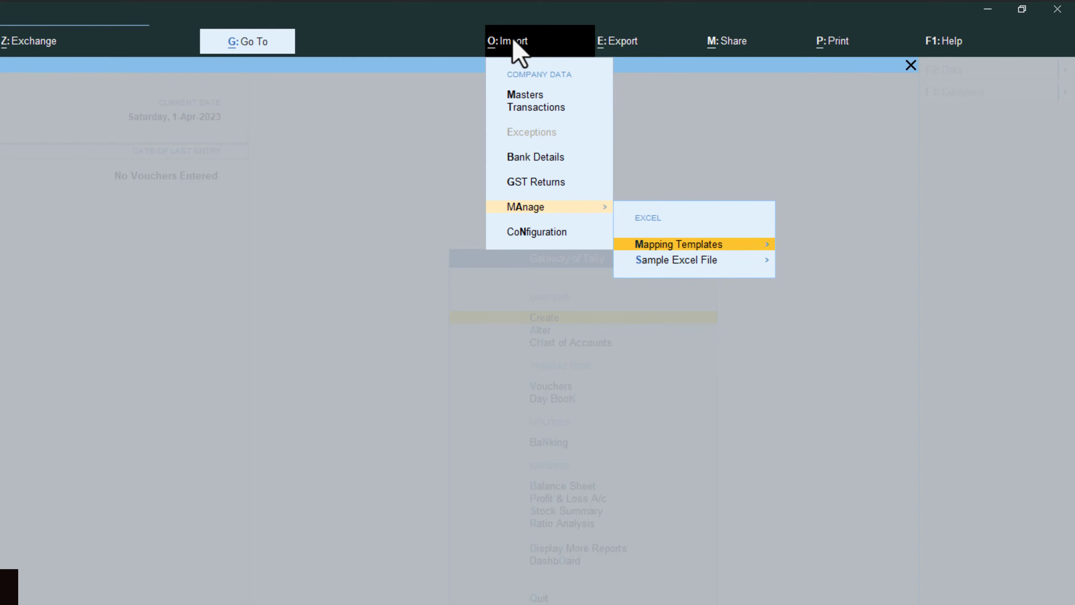
key("Down")
key("Up")
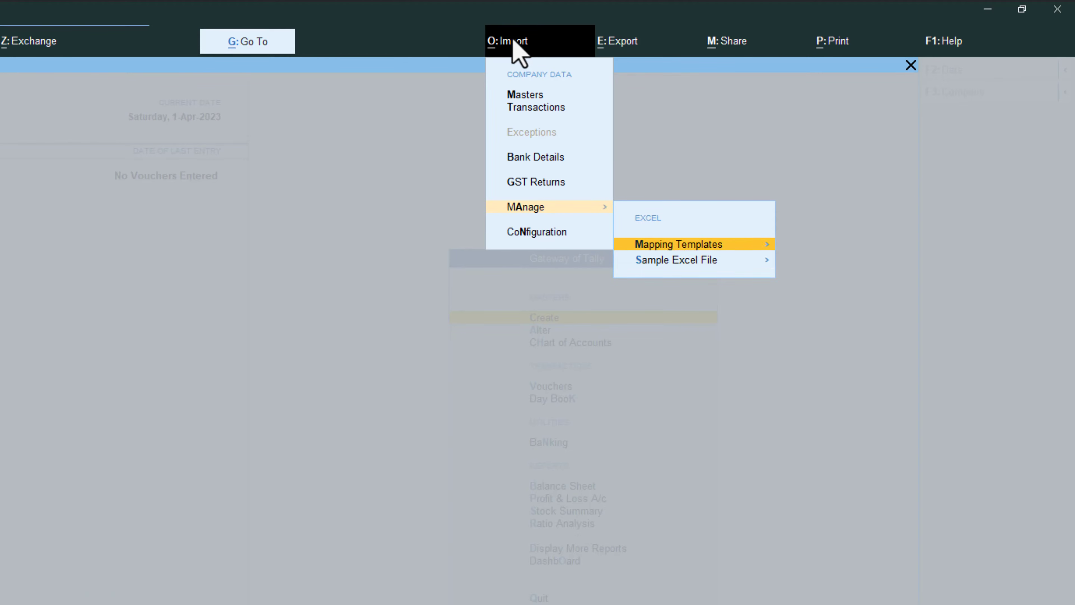
key("Return")
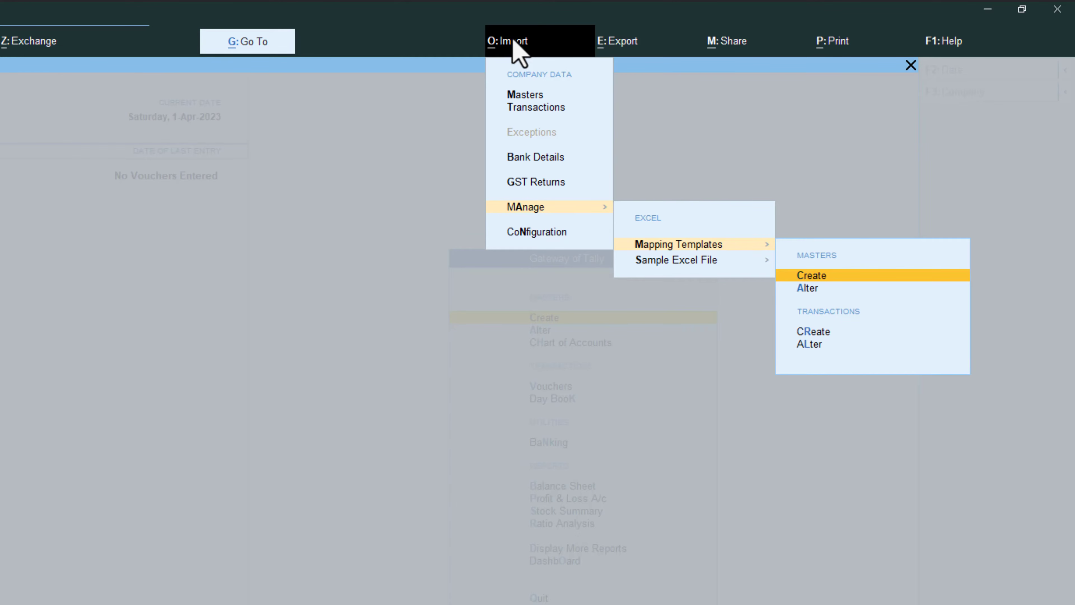
key("Down")
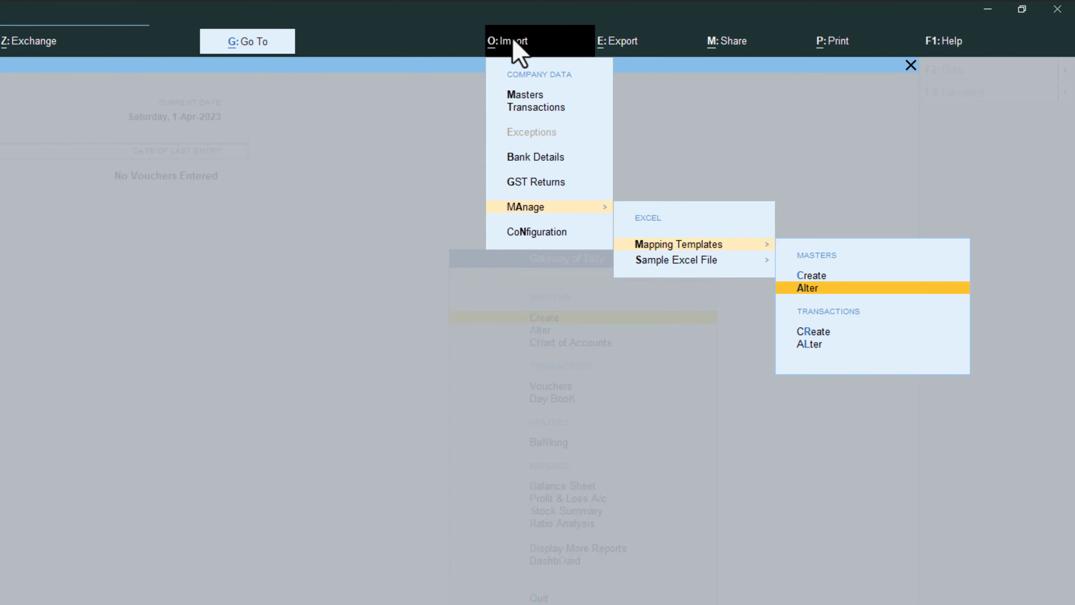
key("Return")
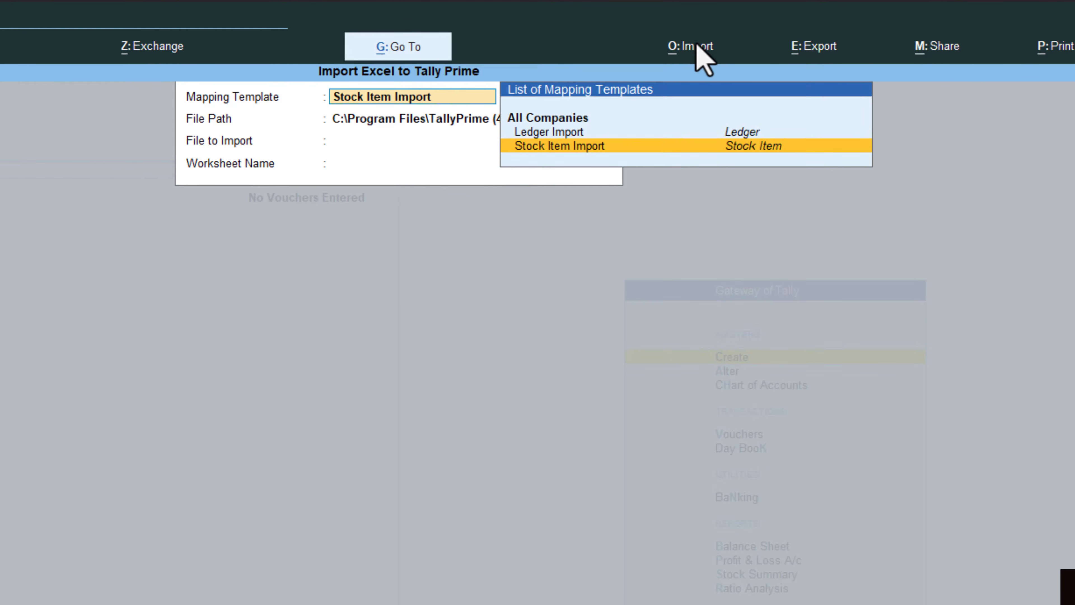
key("Escape")
key("Escape")
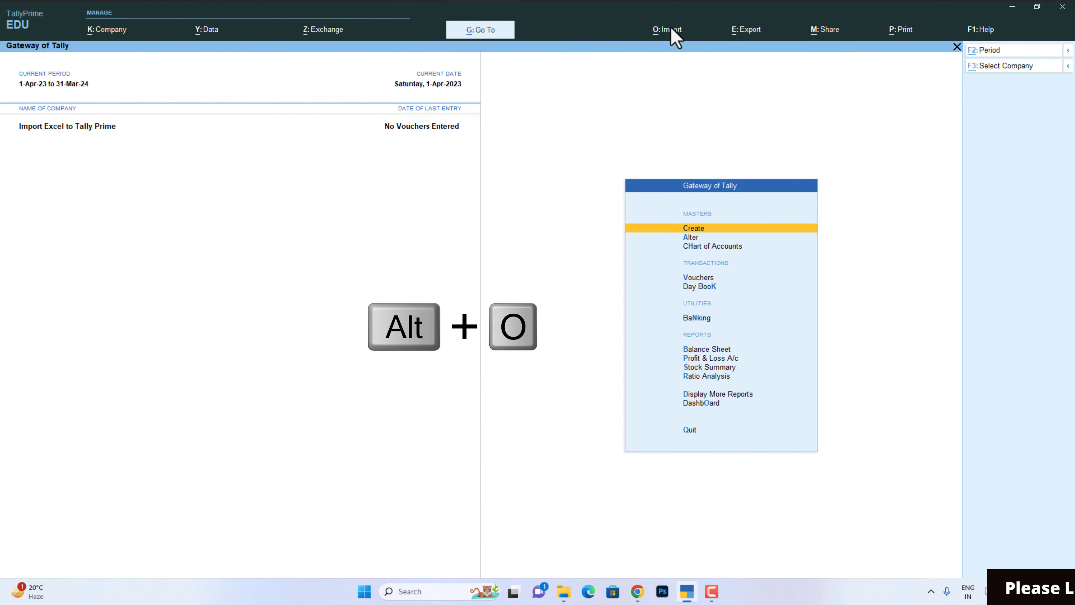
key("alt+o")
key("Down")
key("Down")
key("Down")
key("Down")
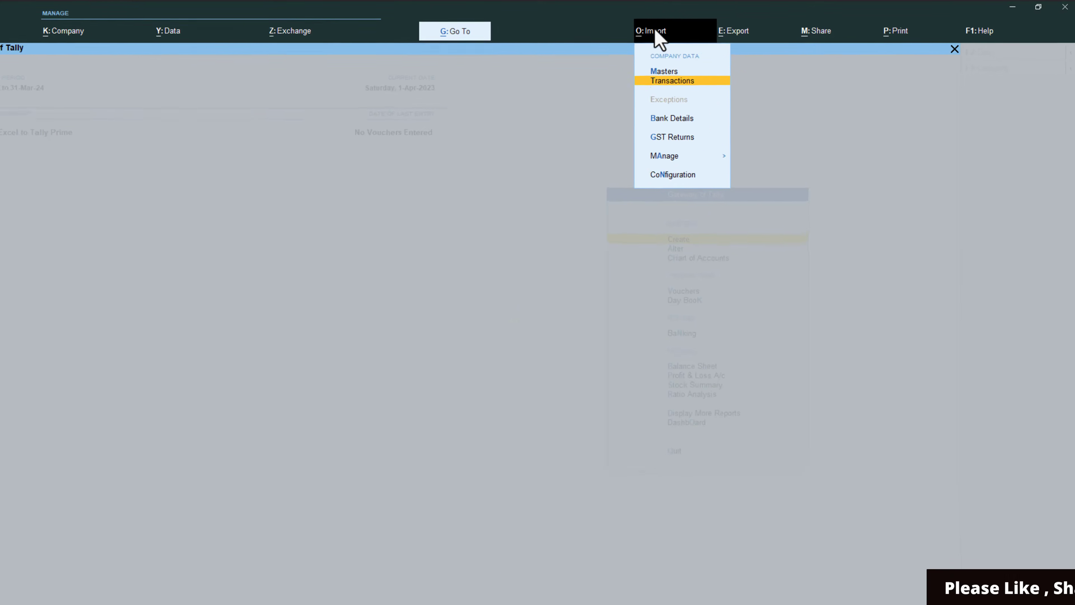
key("Return")
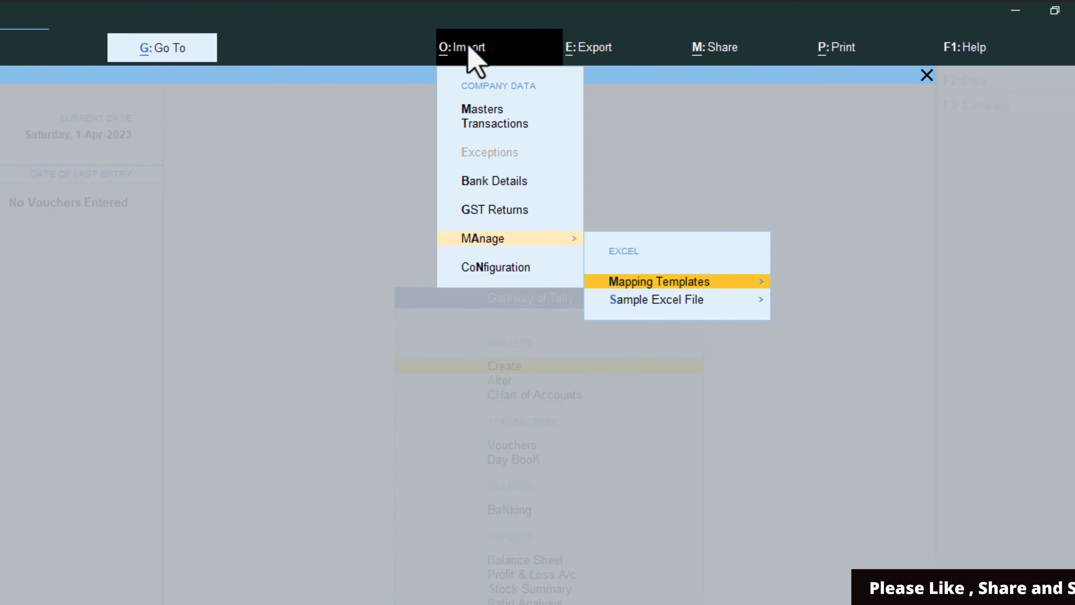
key("Down")
key("Up")
key("Return")
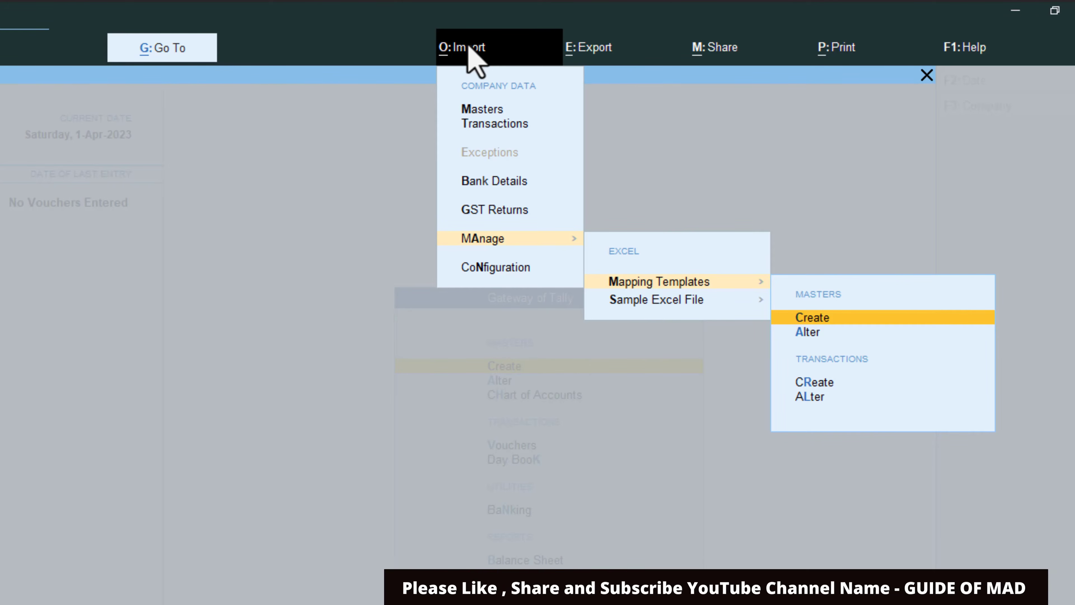
key("Return")
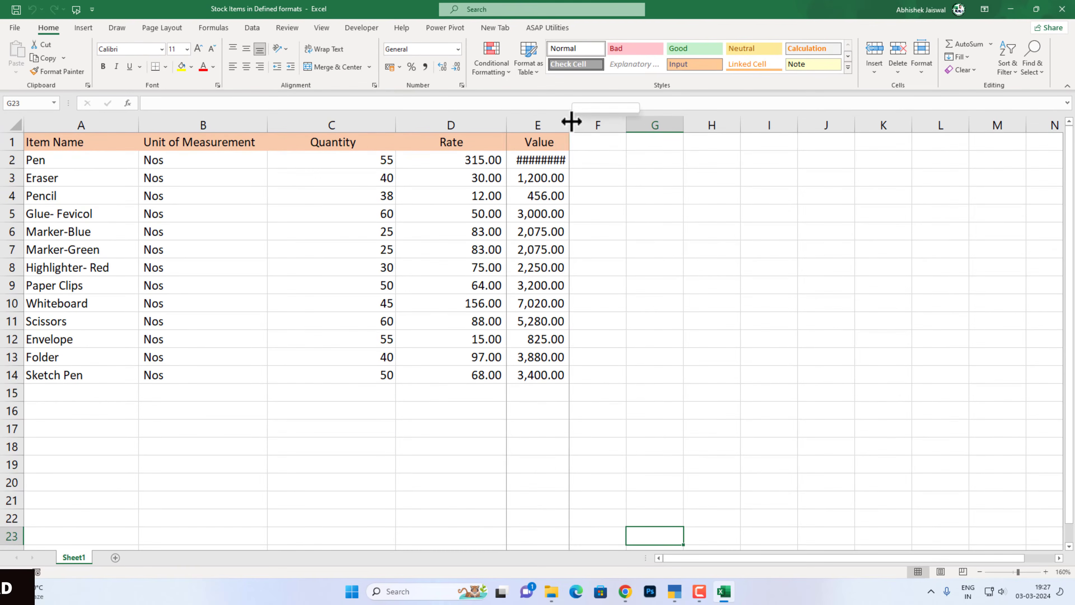
Step: Open the stock items workbook in Excel and examine its item name, unit, quantity, rate and value columns
double_click(571, 124)
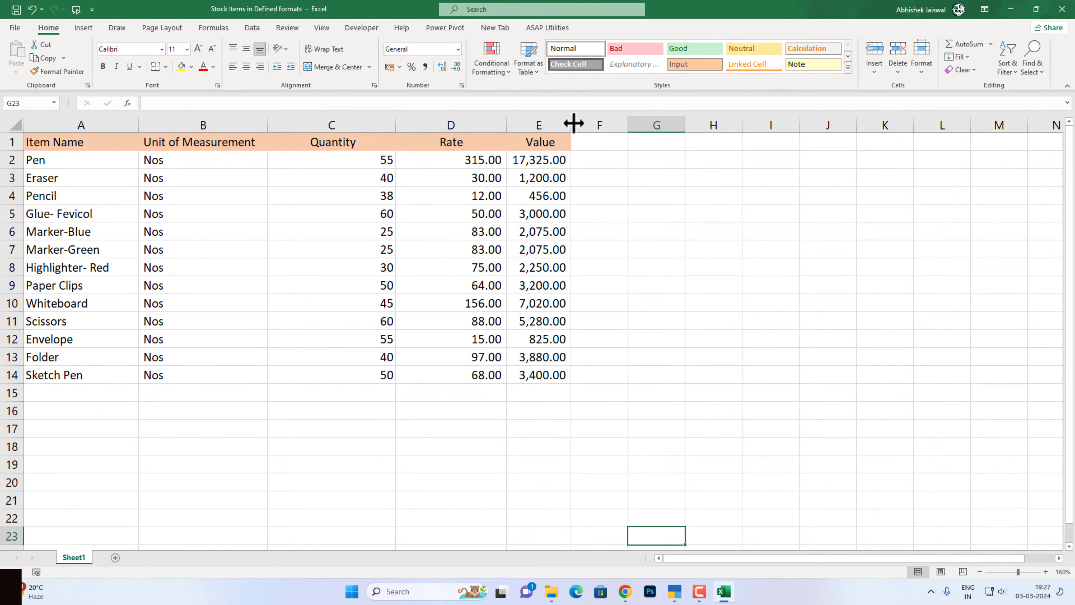
left_click(642, 205)
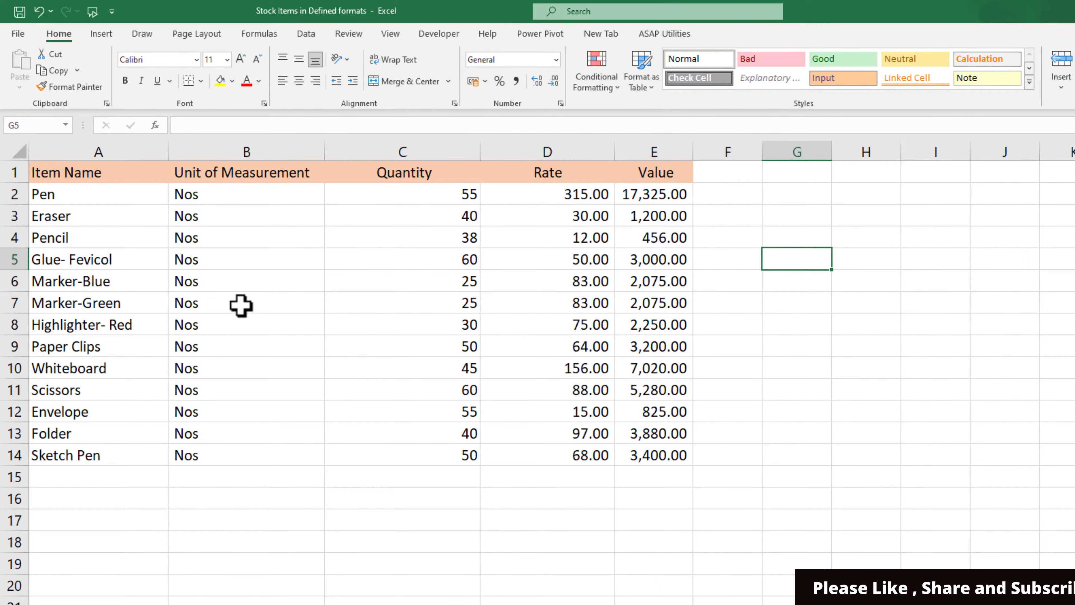
left_click(249, 287)
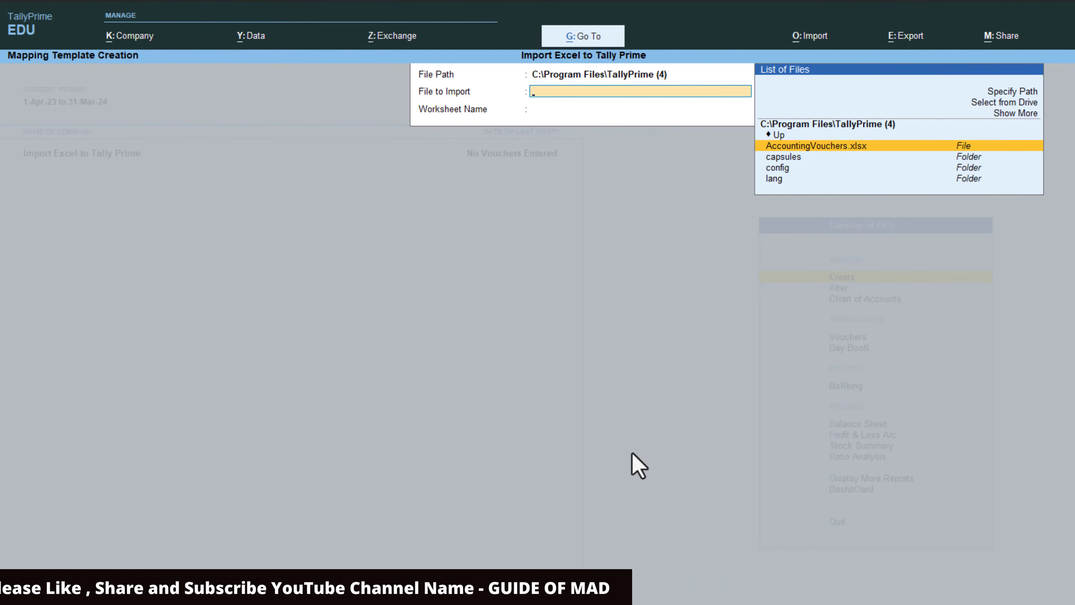
Step: Switch to TallyPrime, leave template creation and check the company's list of stock items under master alteration
key("Escape")
key("Down")
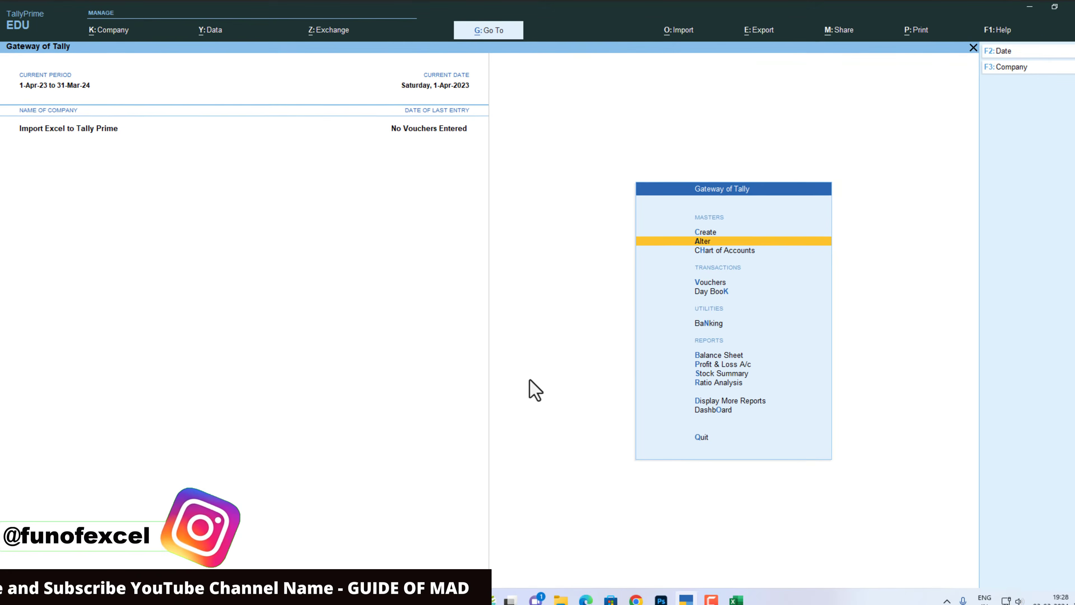
key("Return")
key("Down")
key("Down")
key("Down")
key("Down")
key("Down")
key("Down")
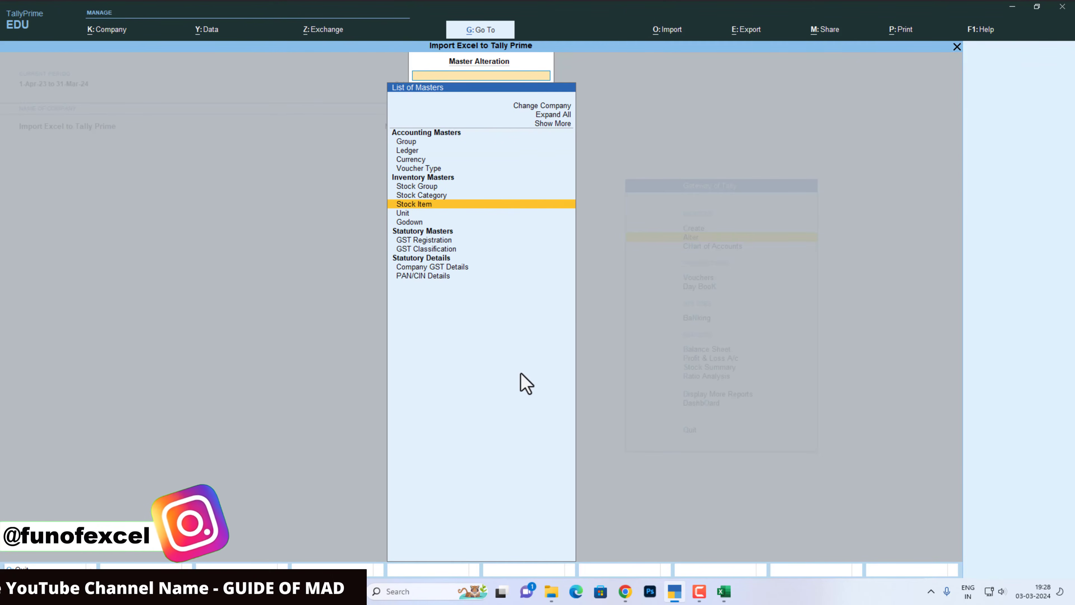
key("Return")
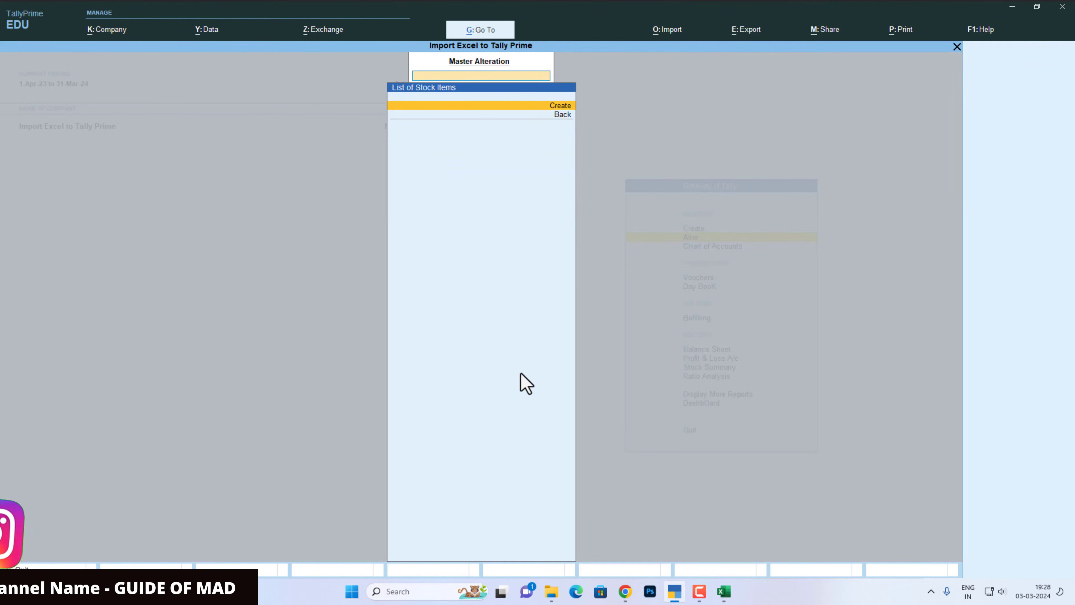
key("Escape")
key("Escape")
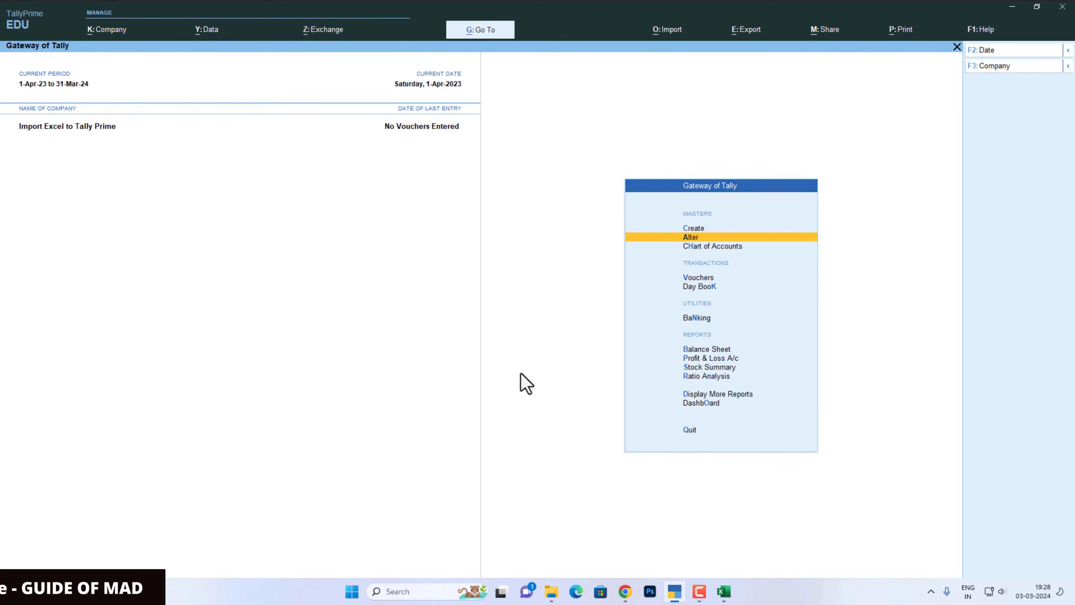
Step: Recheck the stock items worksheet in Excel, switch back to TallyPrime and start creating an import mapping template for masters
key("alt+o")
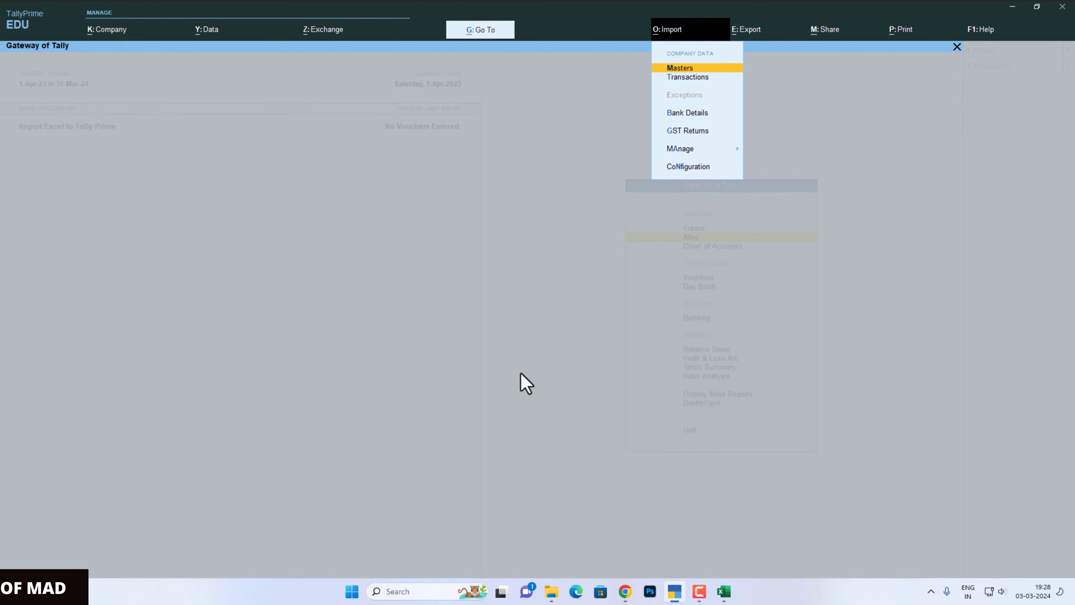
key("alt+Tab")
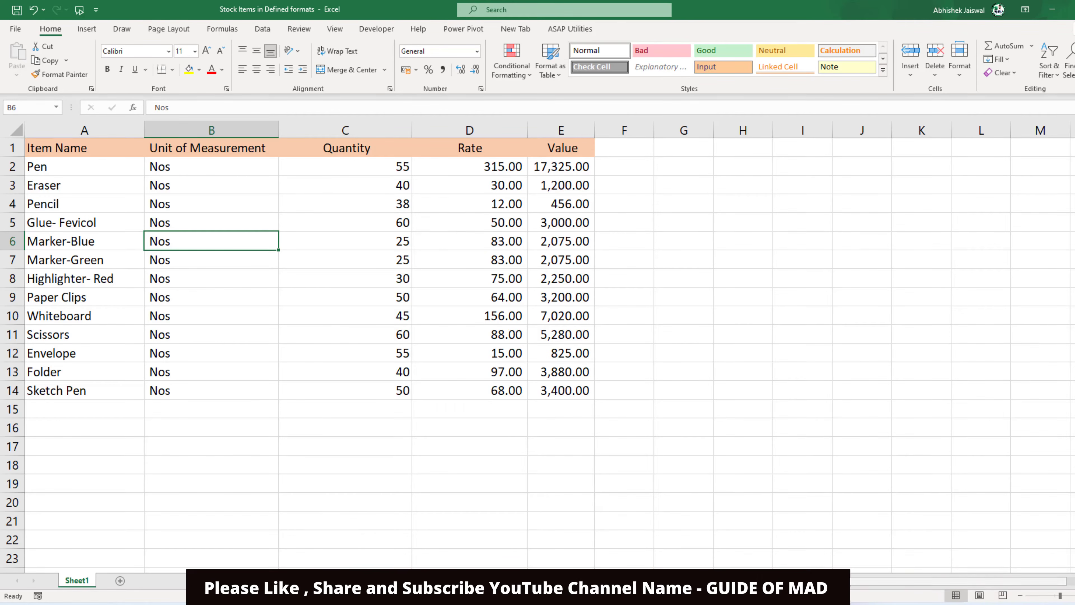
mouse_move(706, 565)
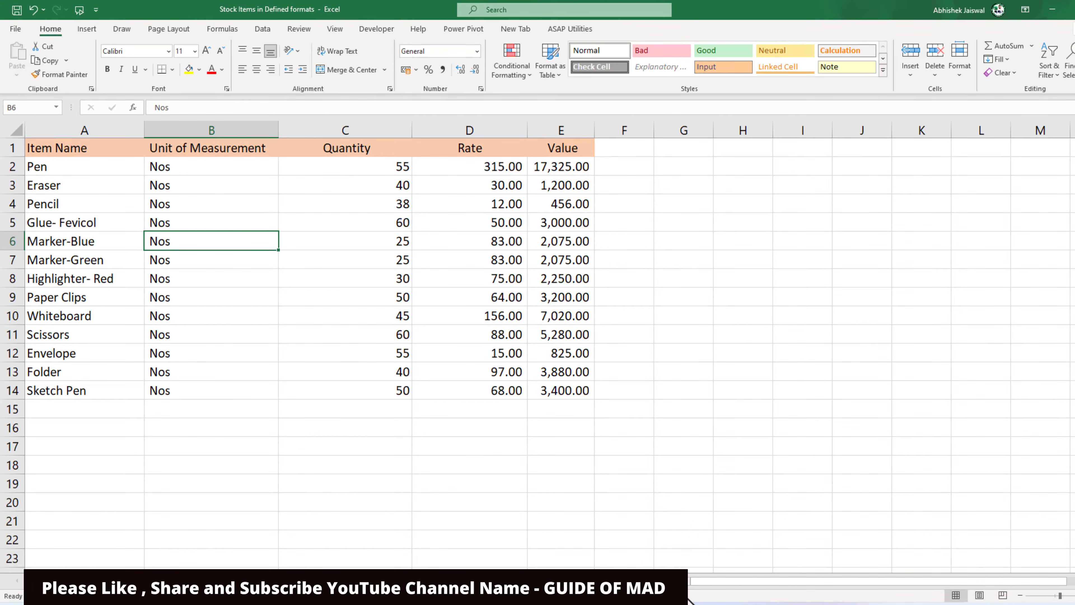
left_click(701, 603)
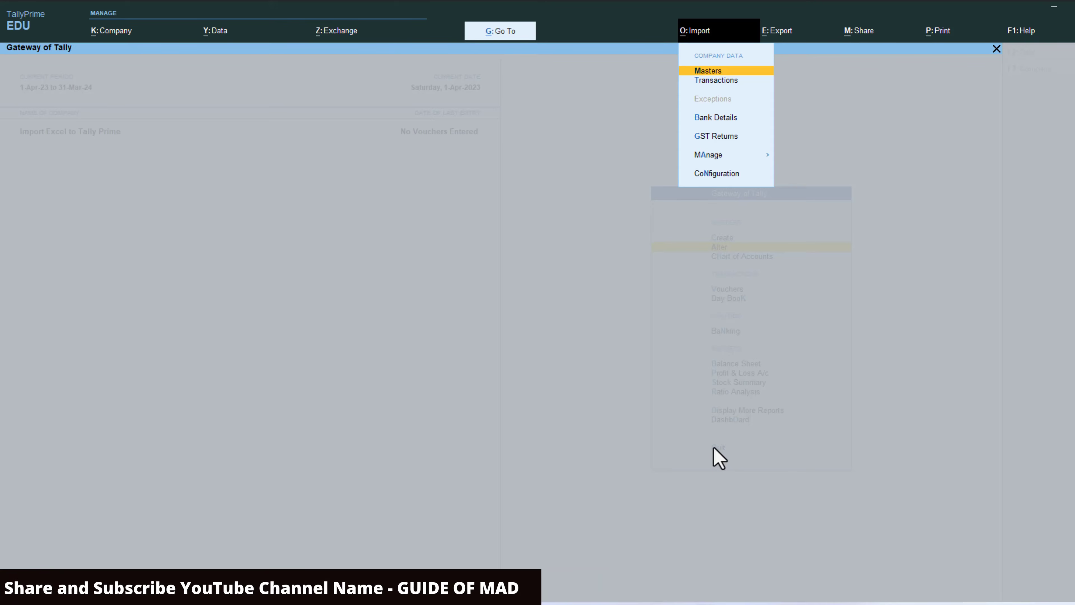
key("Down")
key("Down")
key("Down")
key("Down")
key("Return")
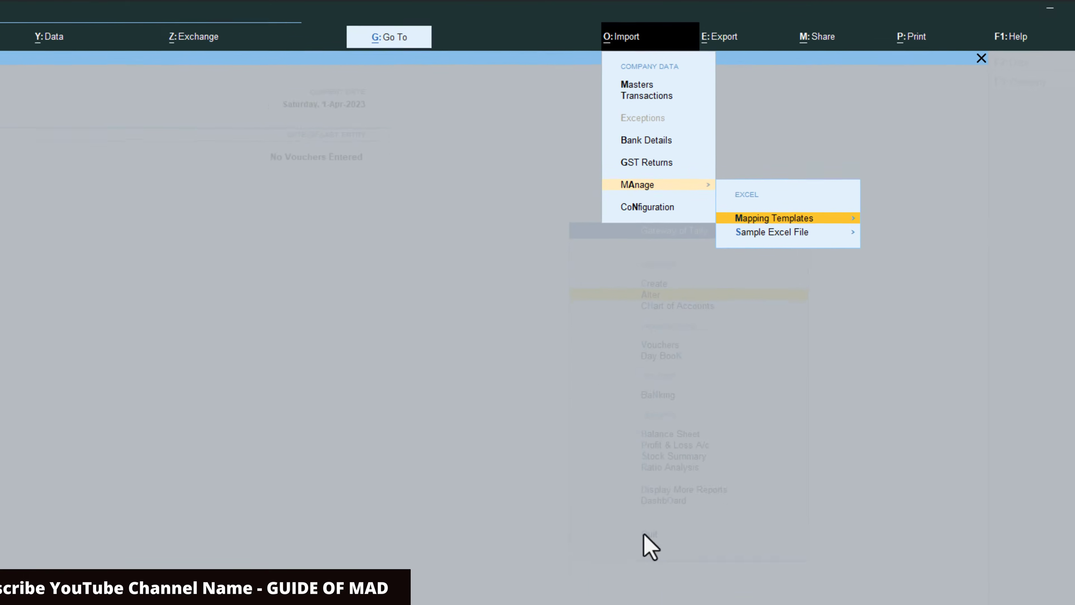
key("Return")
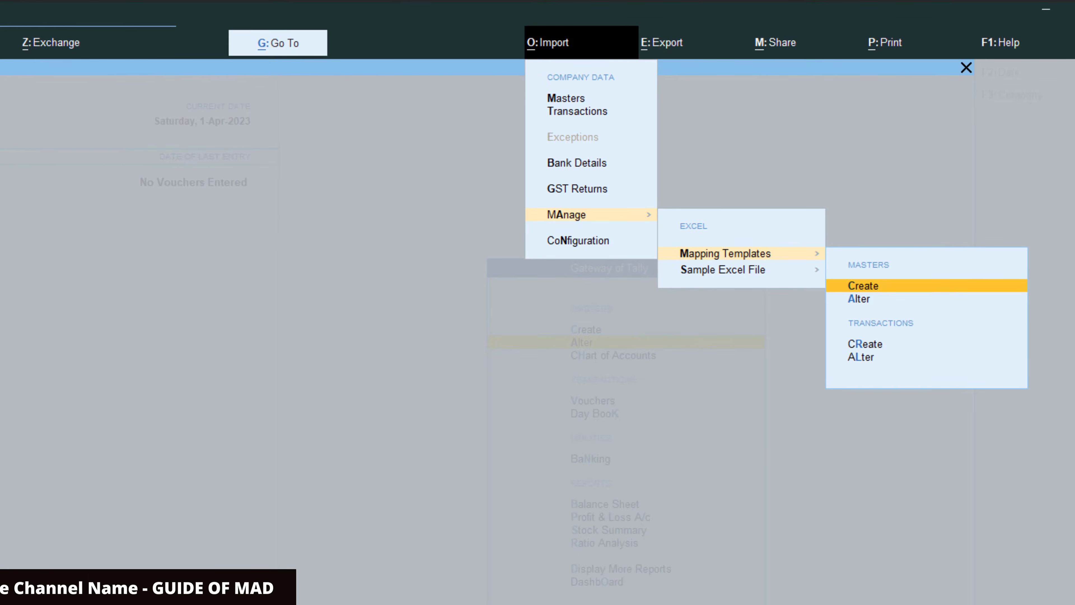
key("Return")
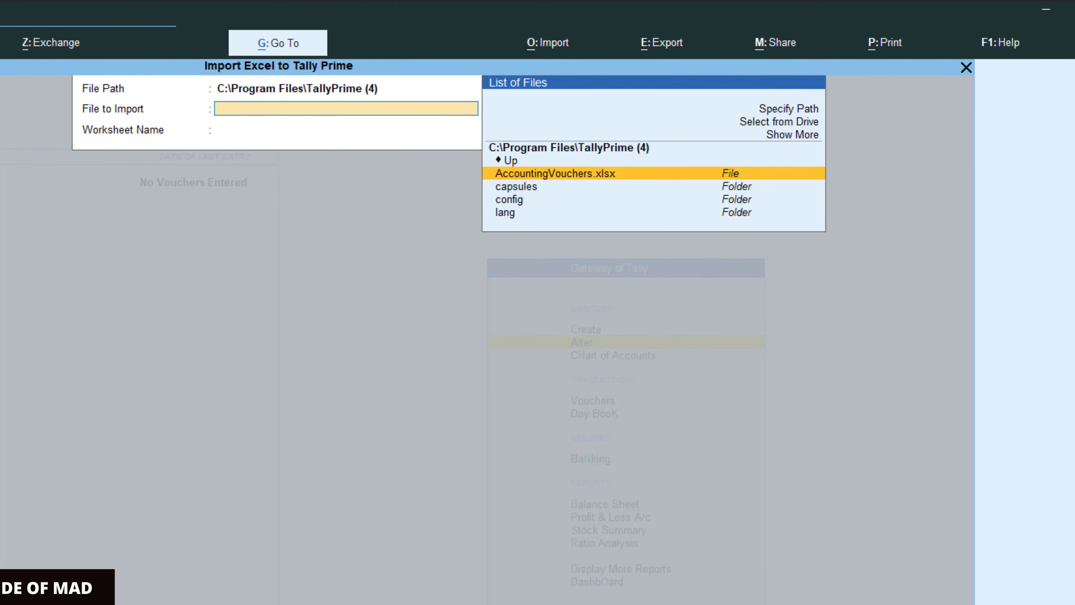
Step: Change the location of the file to import to the D:\ drive
key("Up")
key("Return")
key("Return")
key("Return")
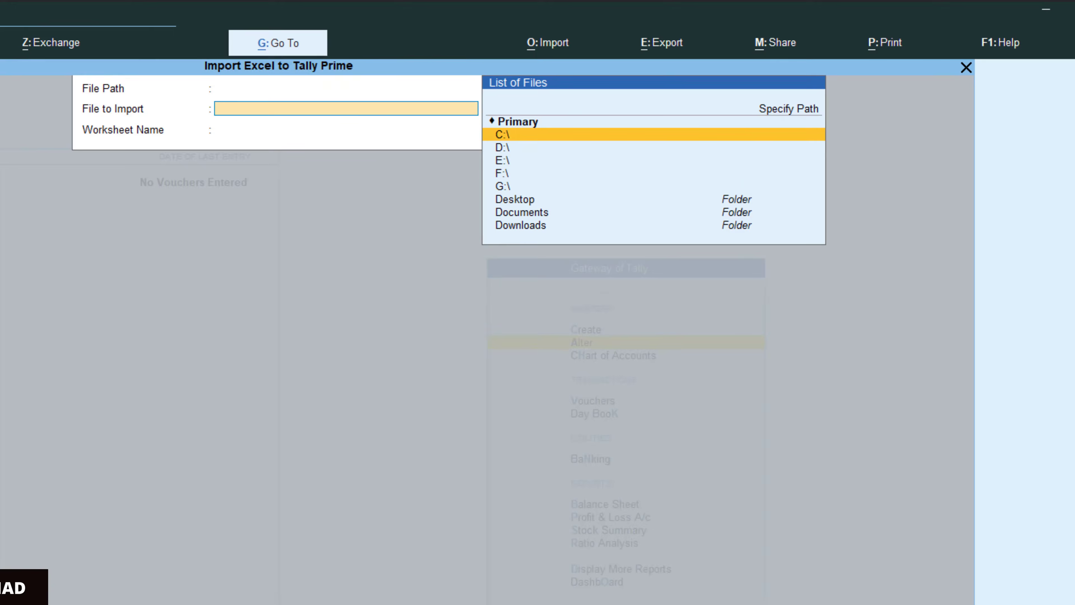
key("Down")
key("Down")
key("Down")
key("Up")
key("Up")
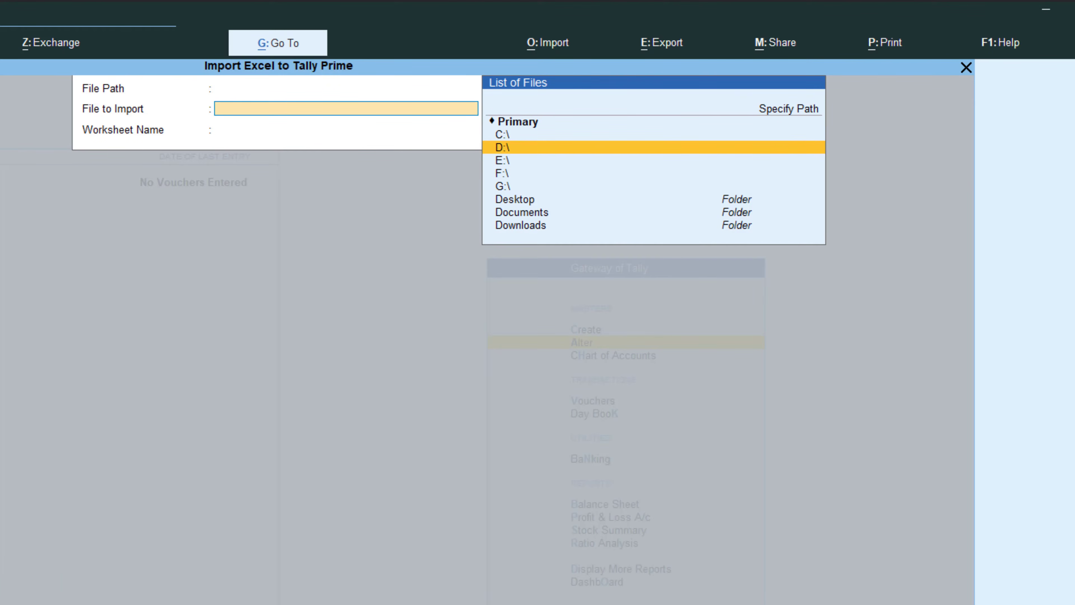
key("Return")
Step: Open the "import tally" folder on the D:\ drive as the file path
key("Down")
key("Down")
key("Down")
key("Down")
key("Down")
key("Down")
key("Down")
key("Down")
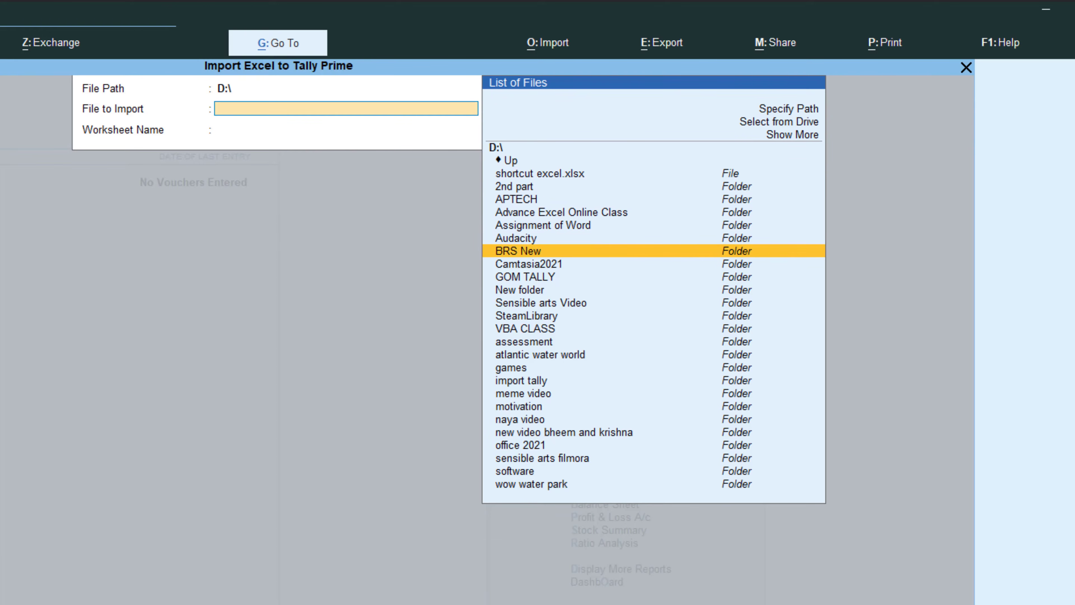
key("Down")
key("Down")
key("Down")
key("Down")
key("Down")
key("Down")
key("Down")
key("Down")
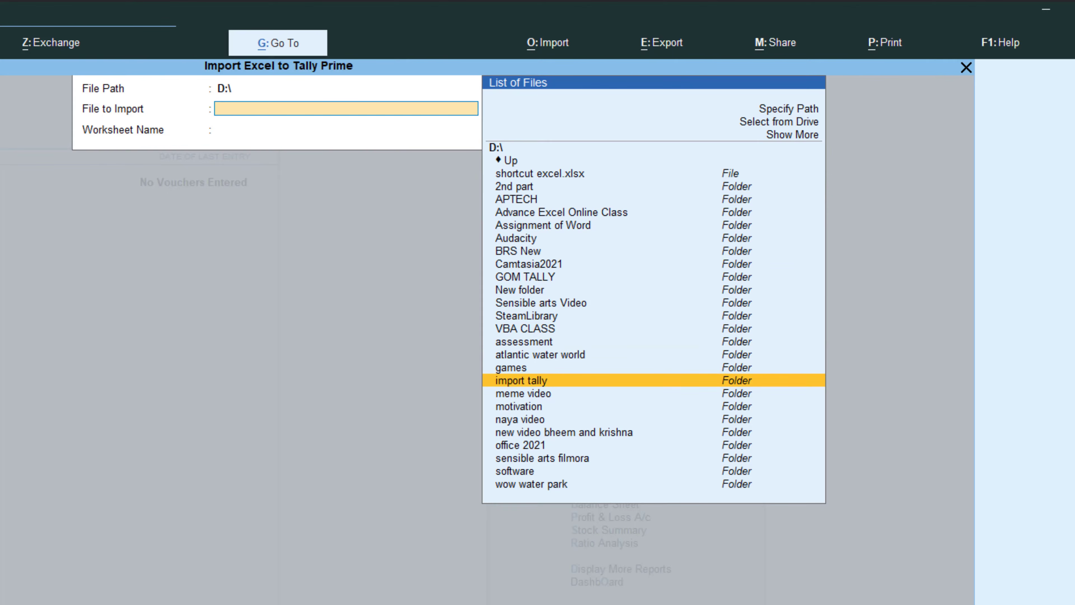
key("Return")
Step: Choose "Stock Items in Defined formats.xlsx" as the file to import, with Sheet1 as its worksheet
key("Down")
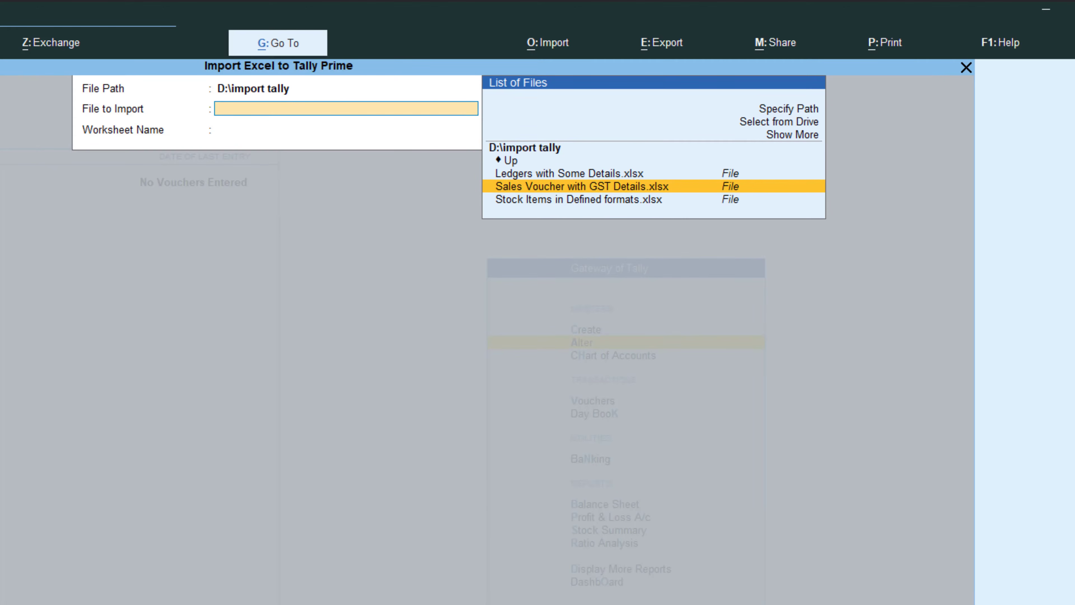
key("Down")
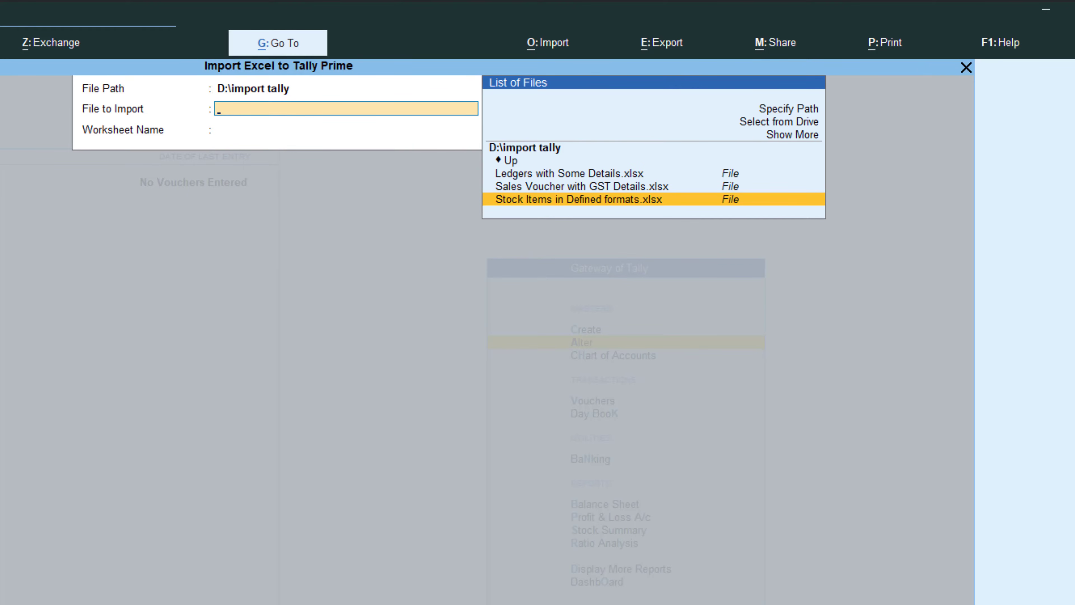
key("Return")
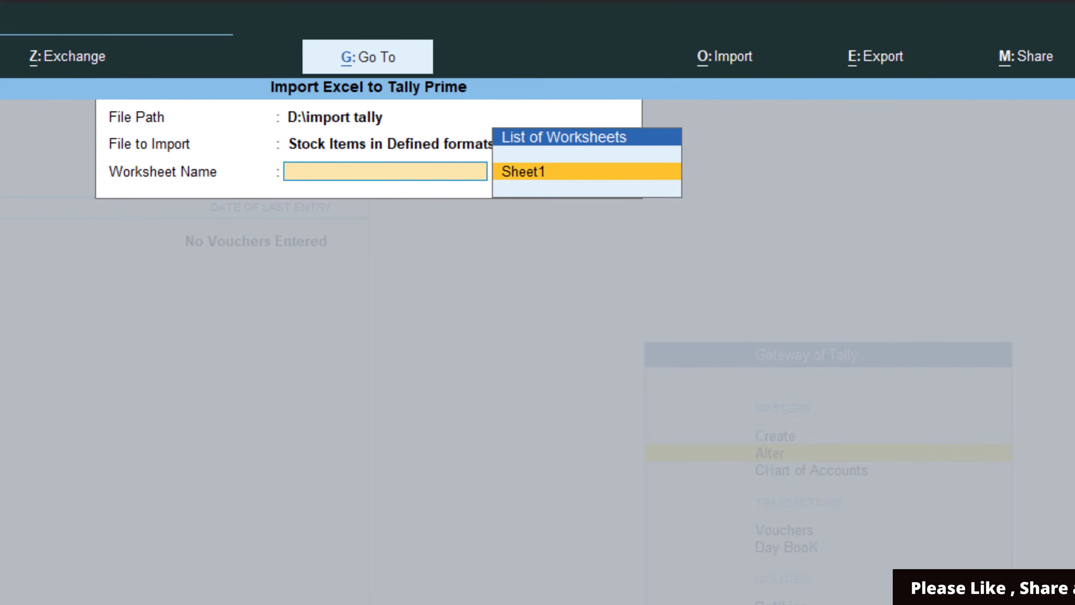
key("Return")
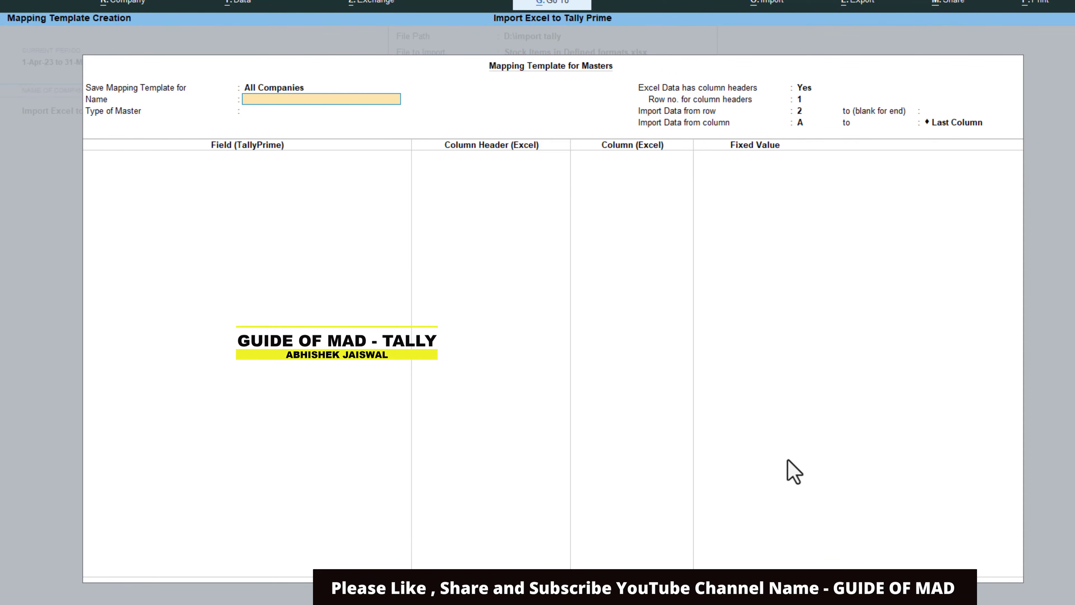
Step: Name the new masters mapping template "Abc Stock Data Import"
type("Abc")
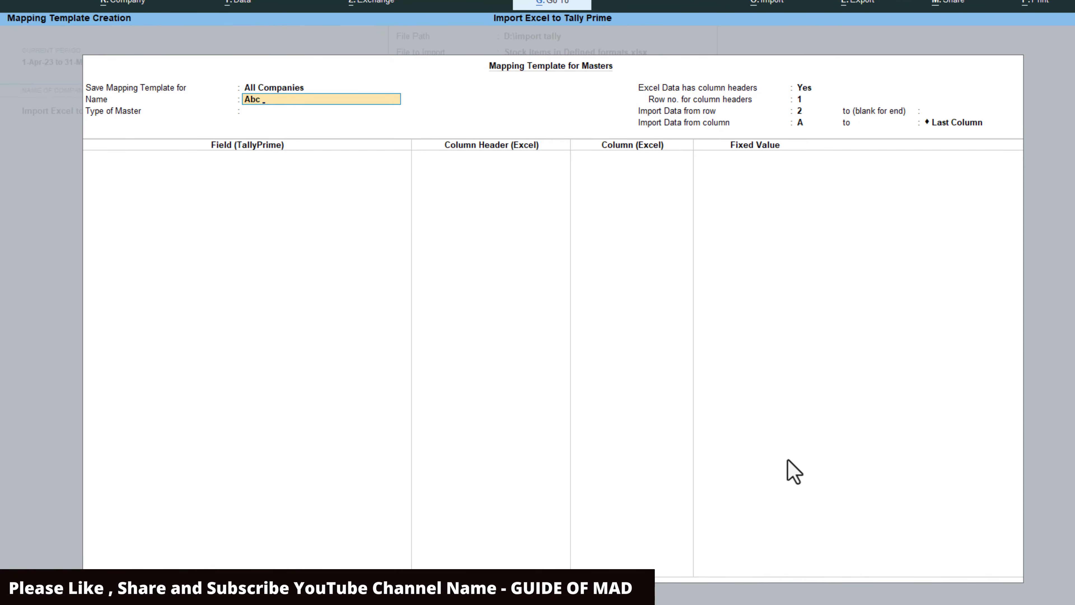
type(" Stock i")
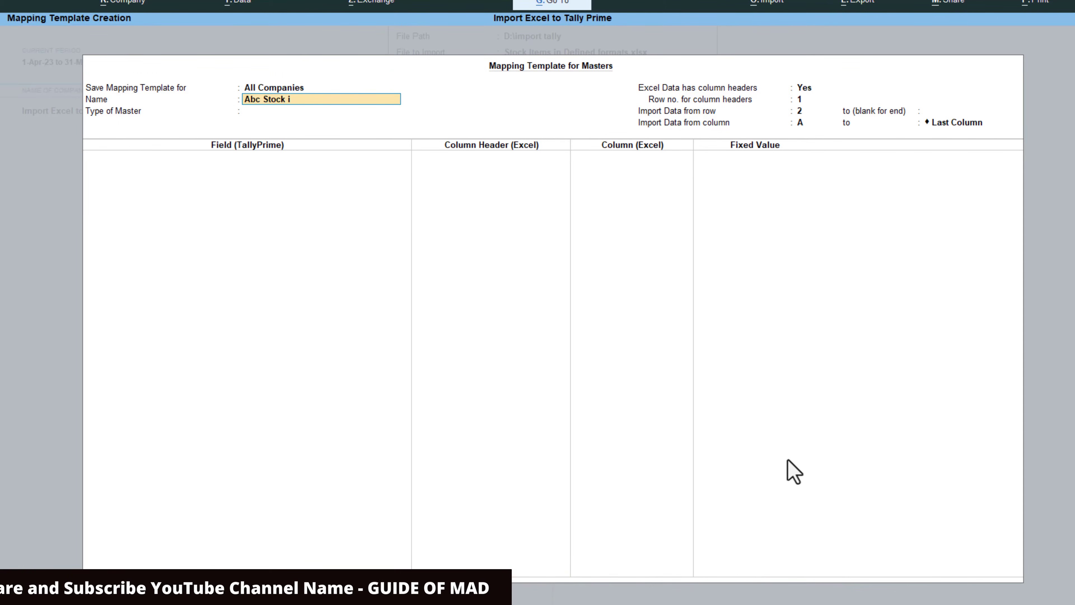
key("BackSpace")
type("Data Import")
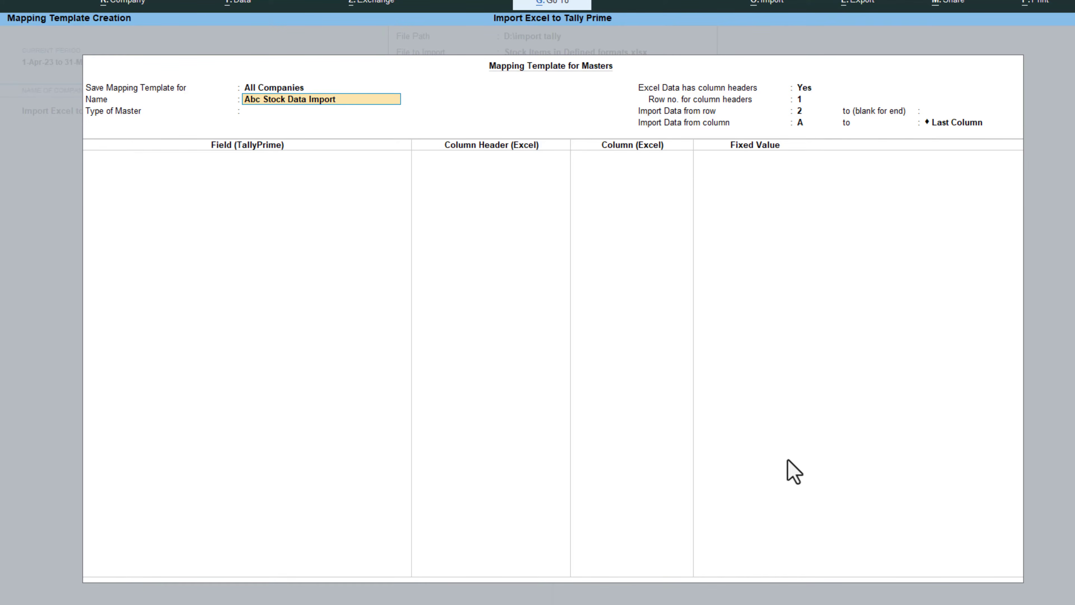
Step: Set the mapping template's type of master to Stock Item
key("Return")
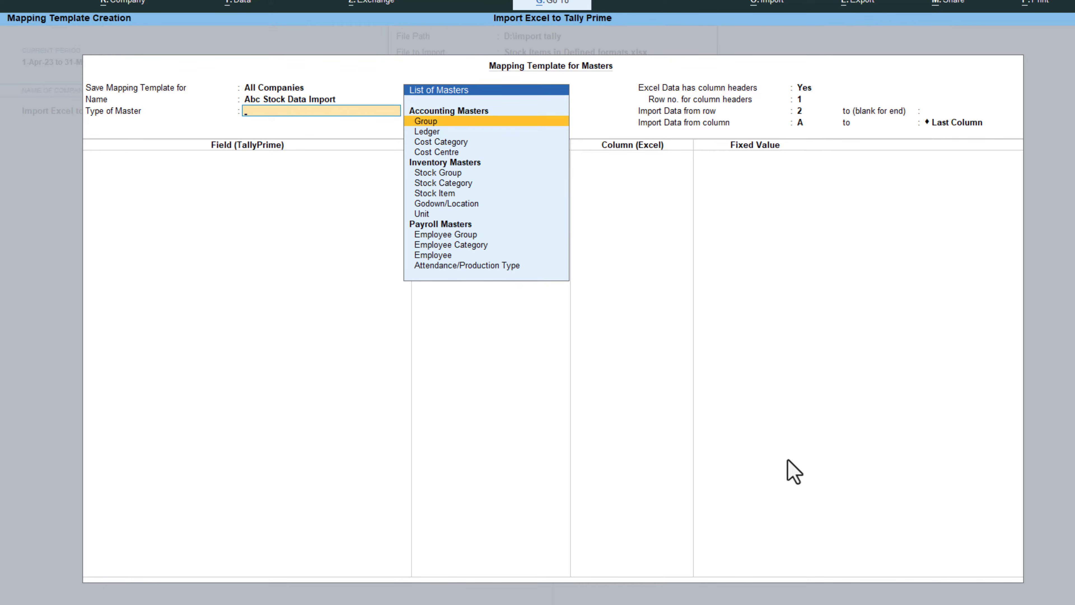
key("Down")
key("Down")
key("Down")
key("Down")
key("Down")
key("Down")
key("Down")
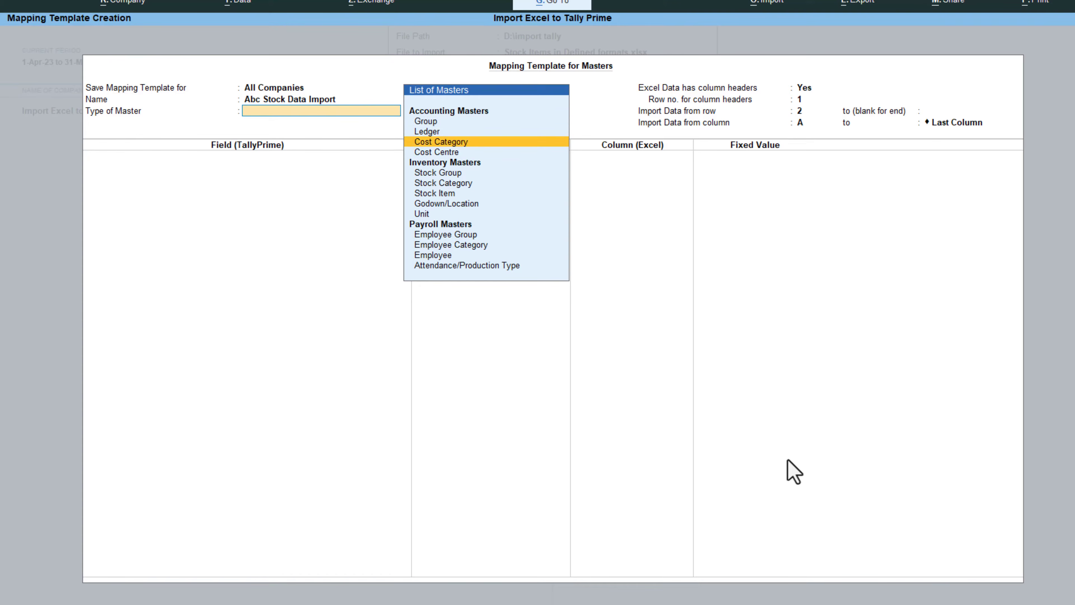
key("Up")
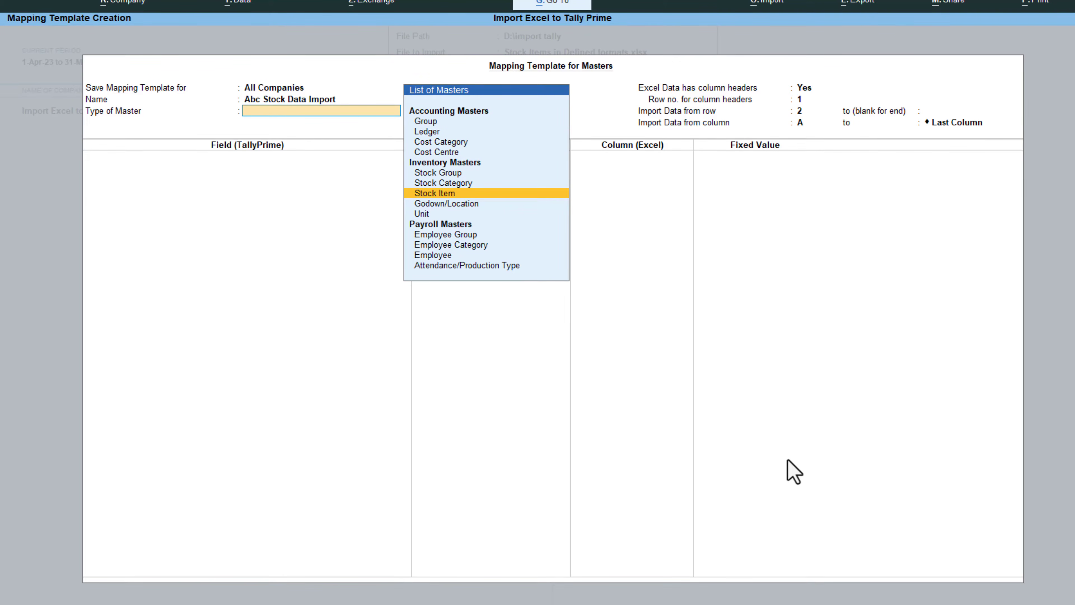
key("Return")
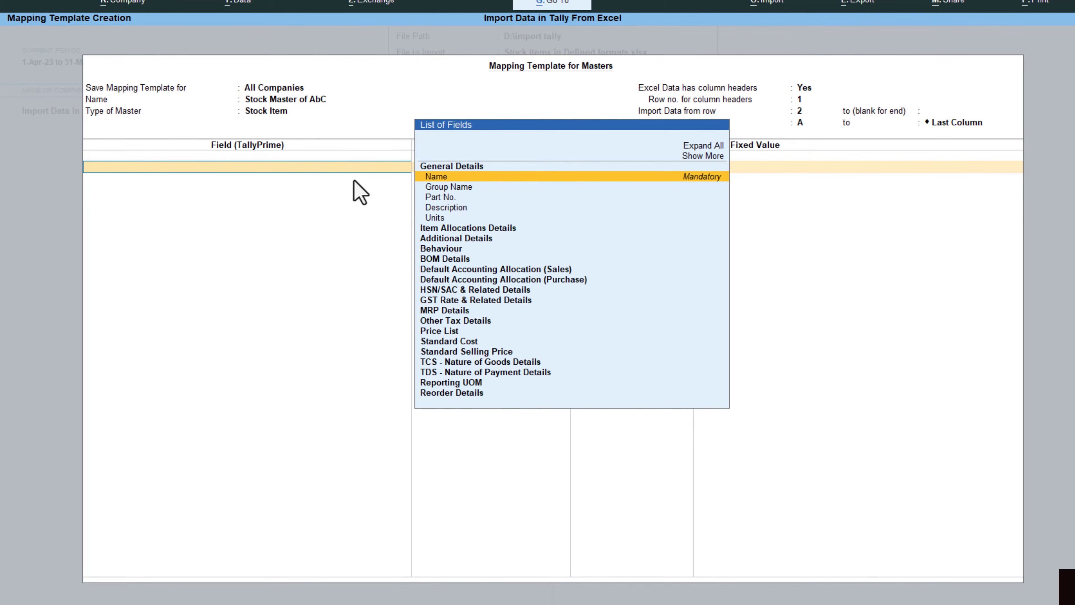
Step: Map the Name field to the Item Name column header and the Units field to Unit of Measurement
key("Return")
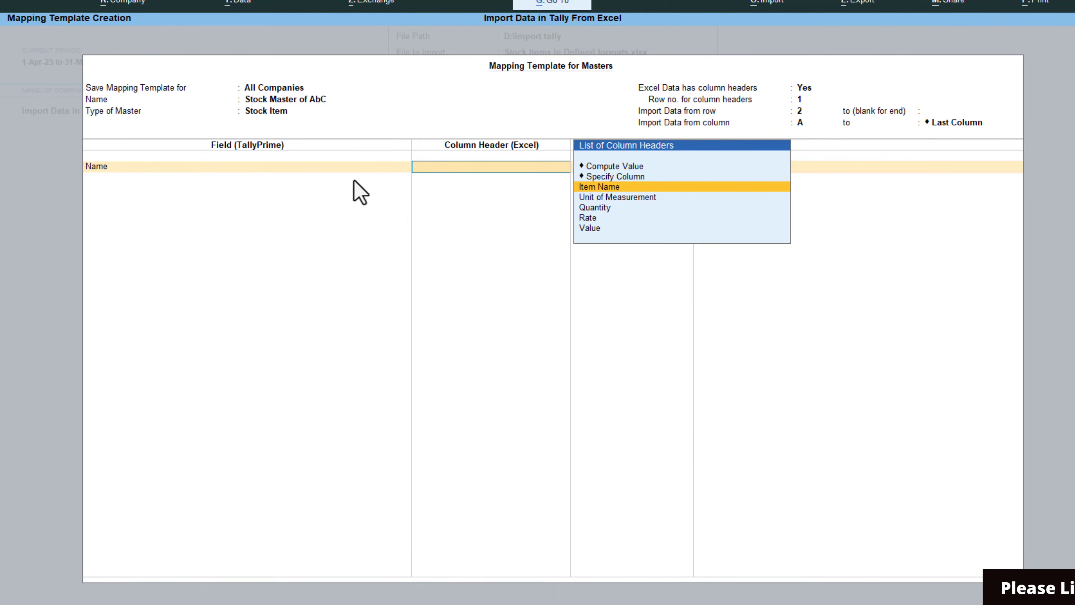
key("Return")
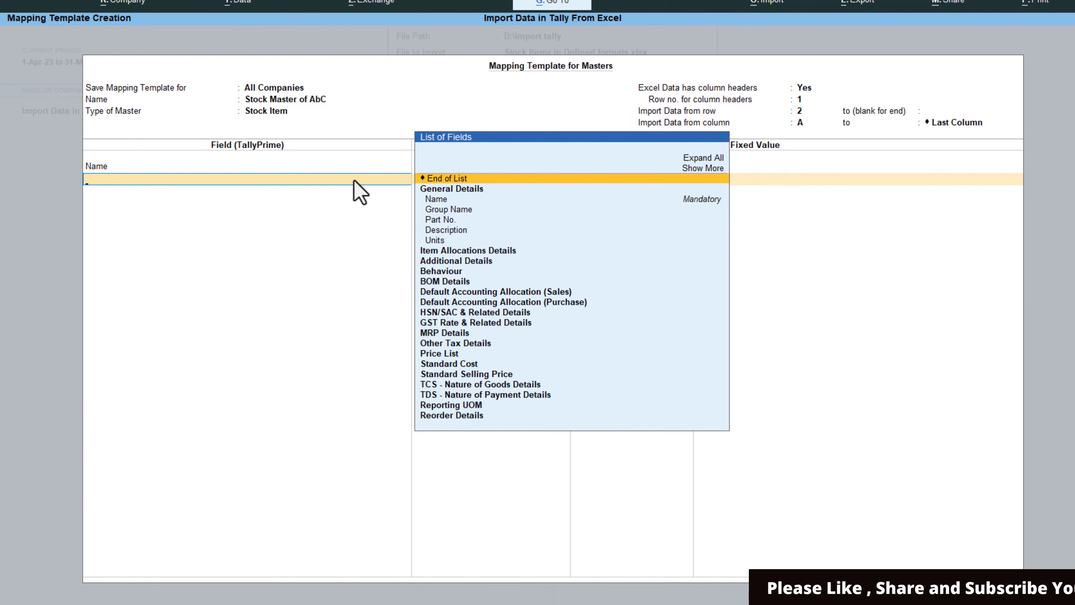
key("Down")
key("Down")
key("Down")
key("Down")
key("Down")
key("Down")
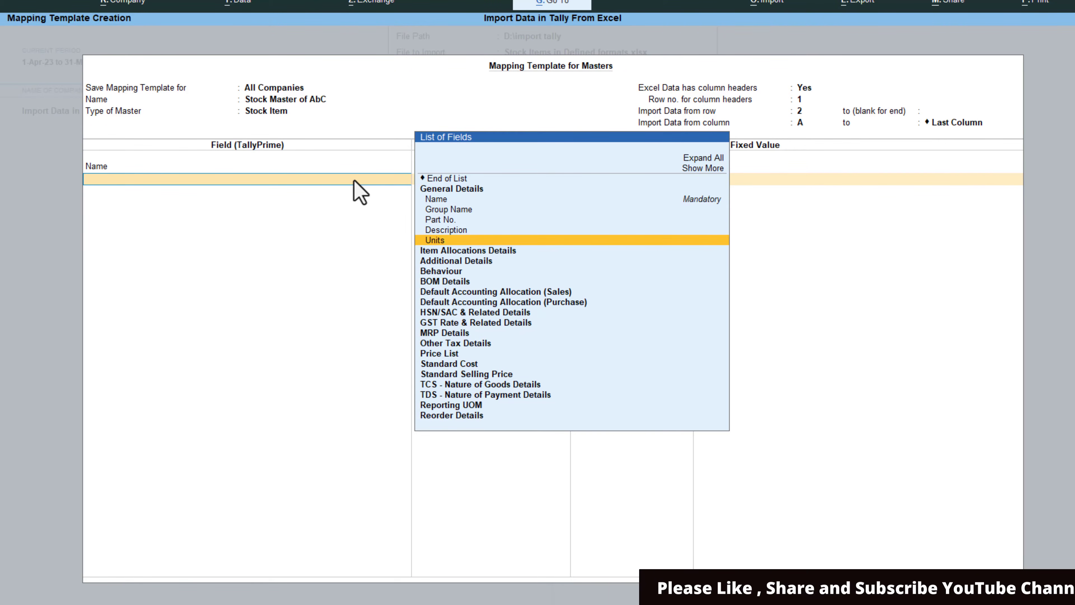
key("Return")
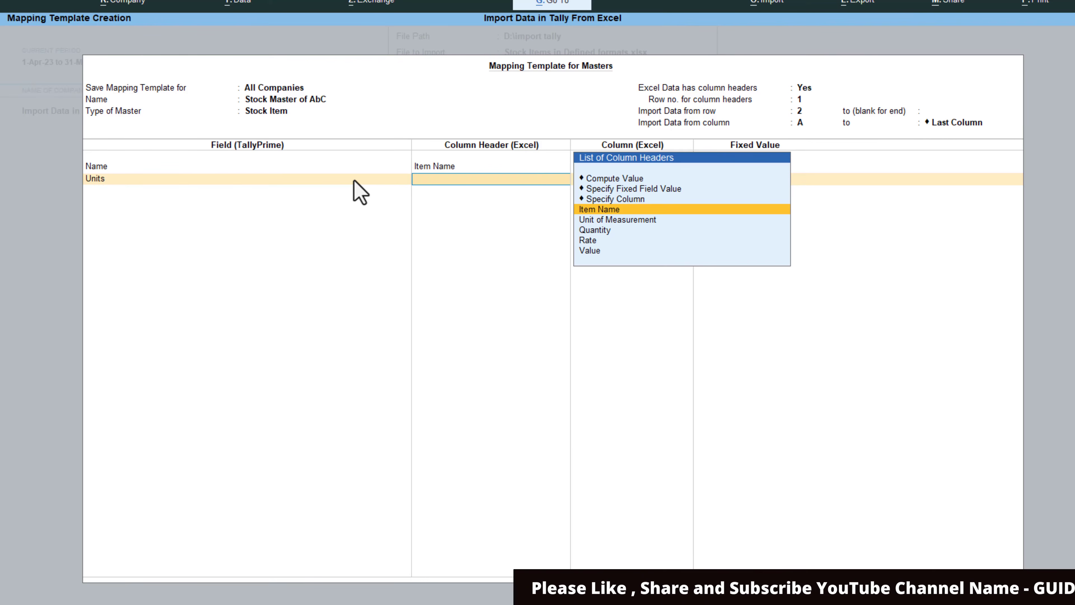
key("Down")
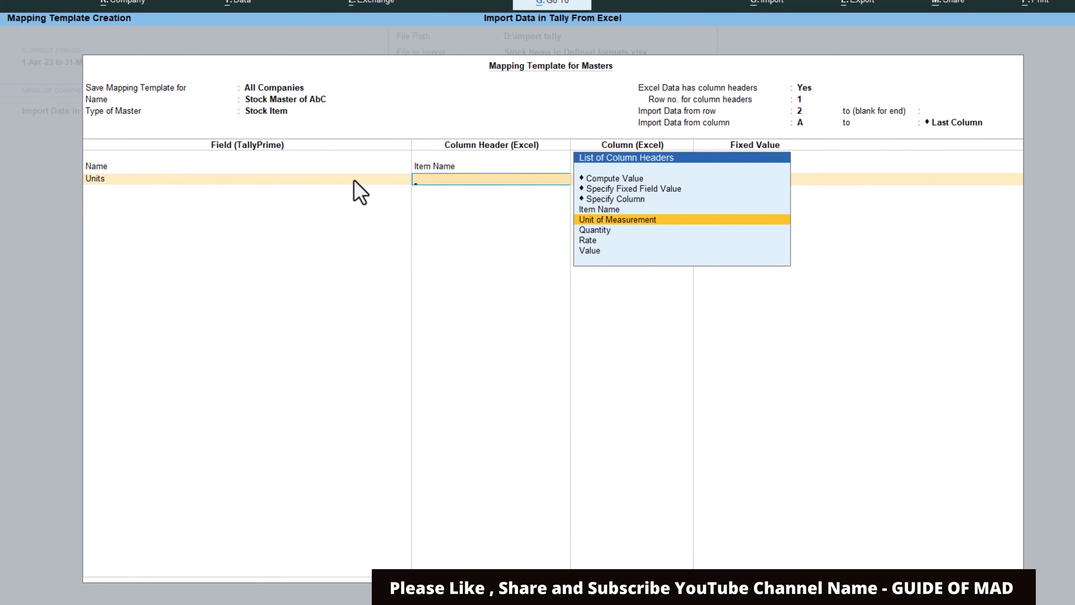
key("Return")
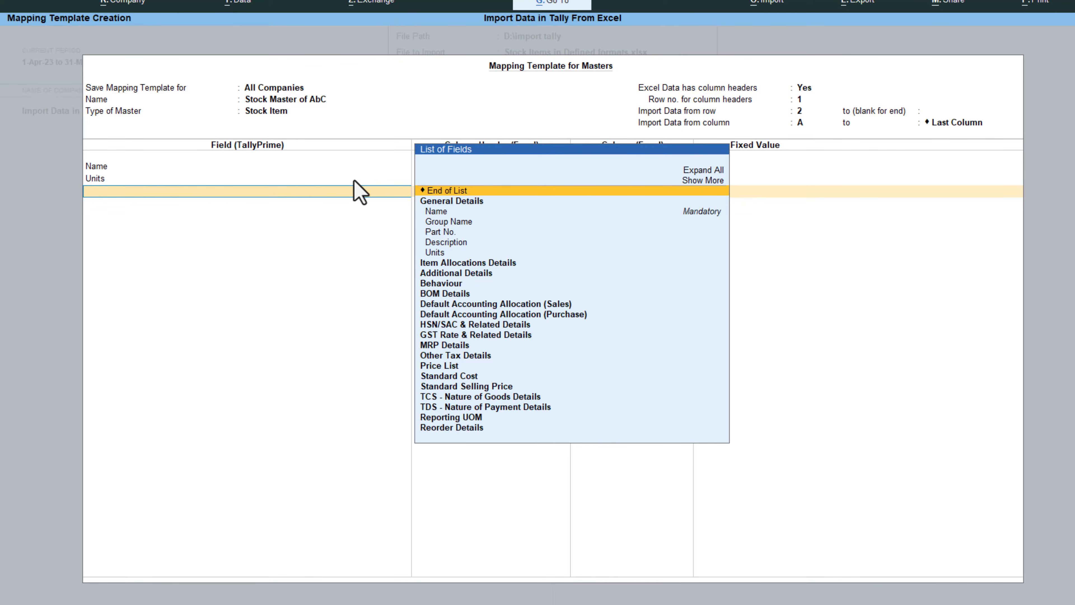
Step: Add the Opening Balance - Quantity field and map it to the Quantity column header
type("Ope")
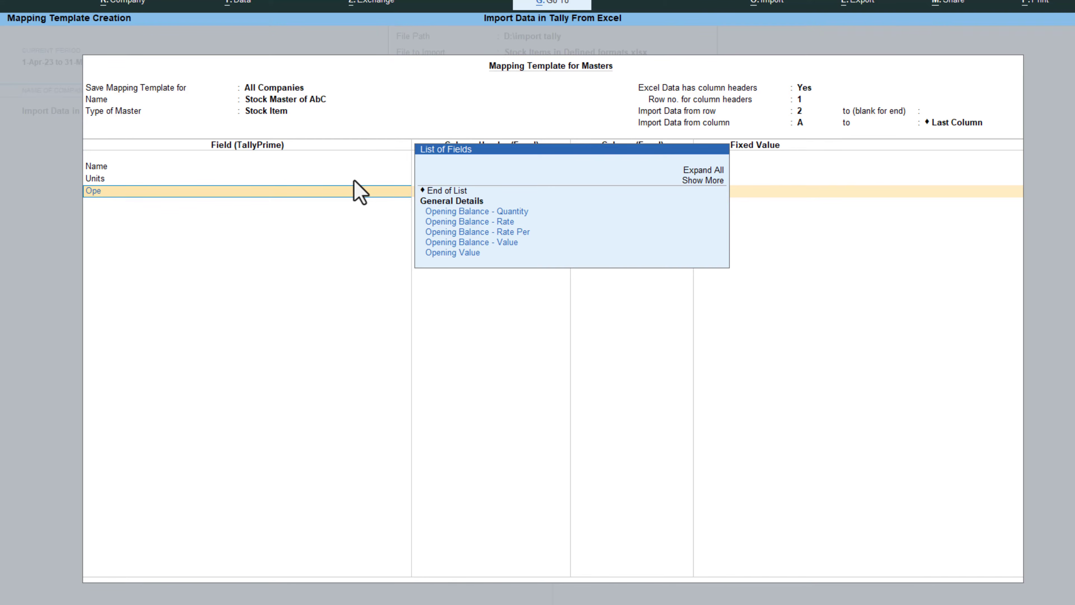
key("Down")
key("Down")
key("Up")
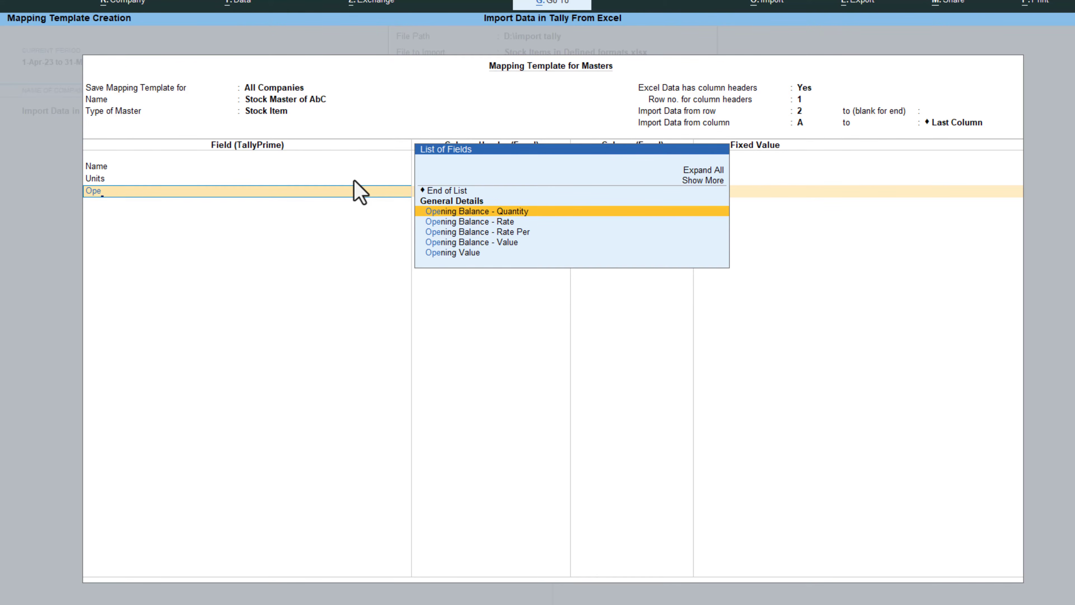
key("Return")
key("Down")
key("Down")
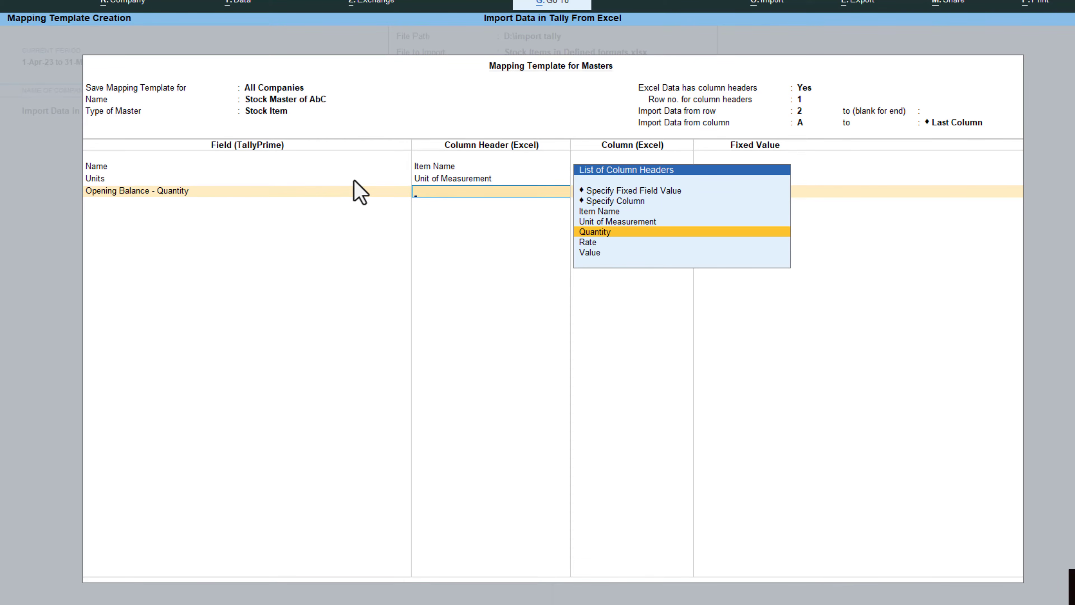
key("Return")
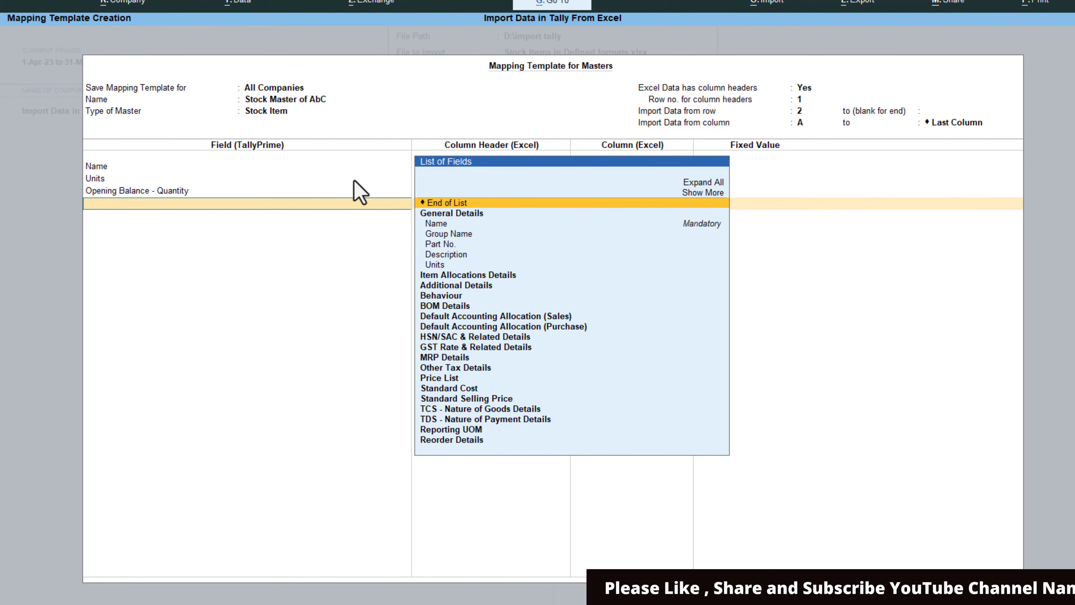
Step: Add the Opening Balance - Rate field and map it to the Rate column header
type("Op")
key("Down")
key("Down")
key("Down")
key("Up")
key("Return")
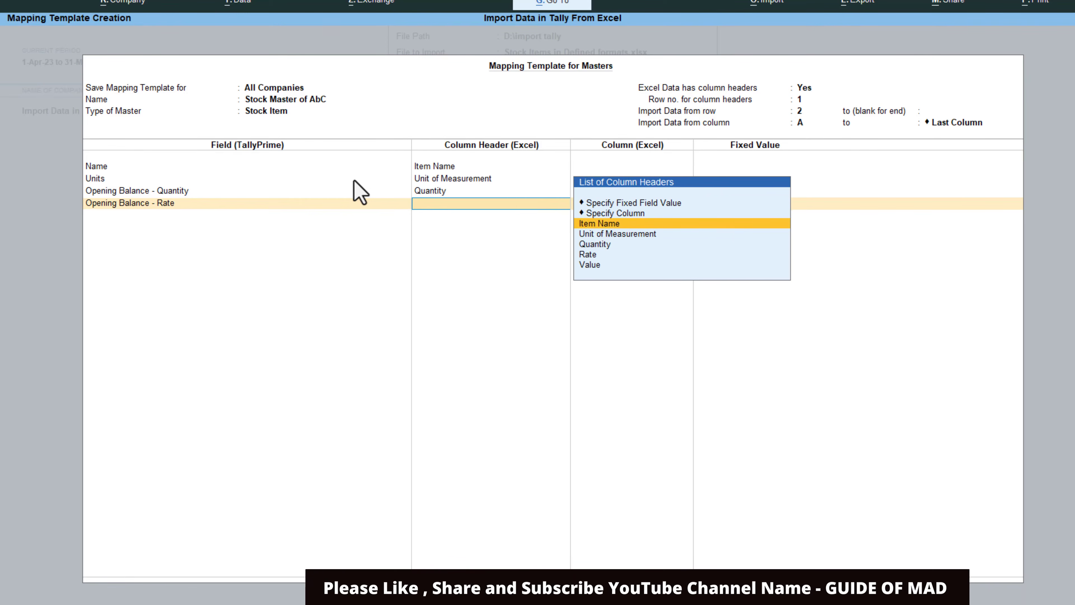
key("Down")
key("Down")
key("Down")
key("Return")
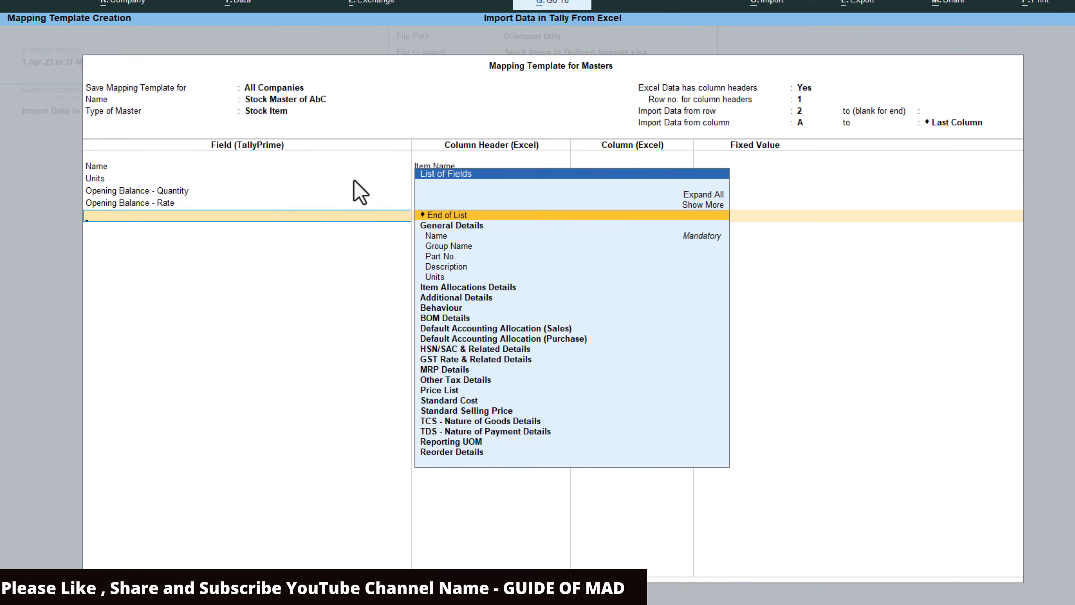
Step: Add the Opening Balance - Value field and map it to the Value column header
type("Ope")
key("Down")
key("Down")
key("Down")
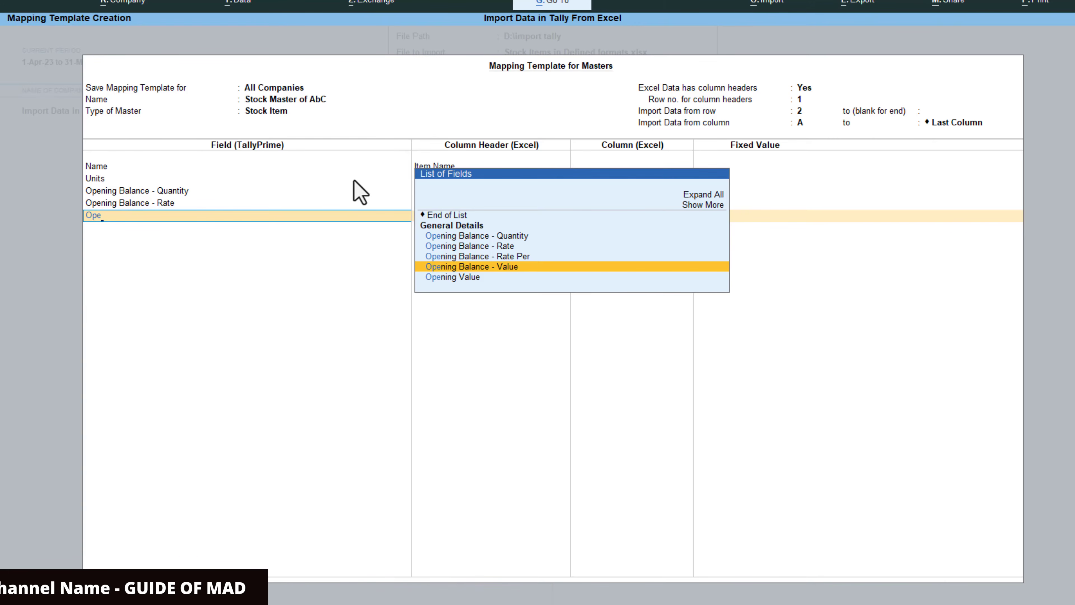
key("Return")
key("Down")
key("Down")
key("Down")
key("Down")
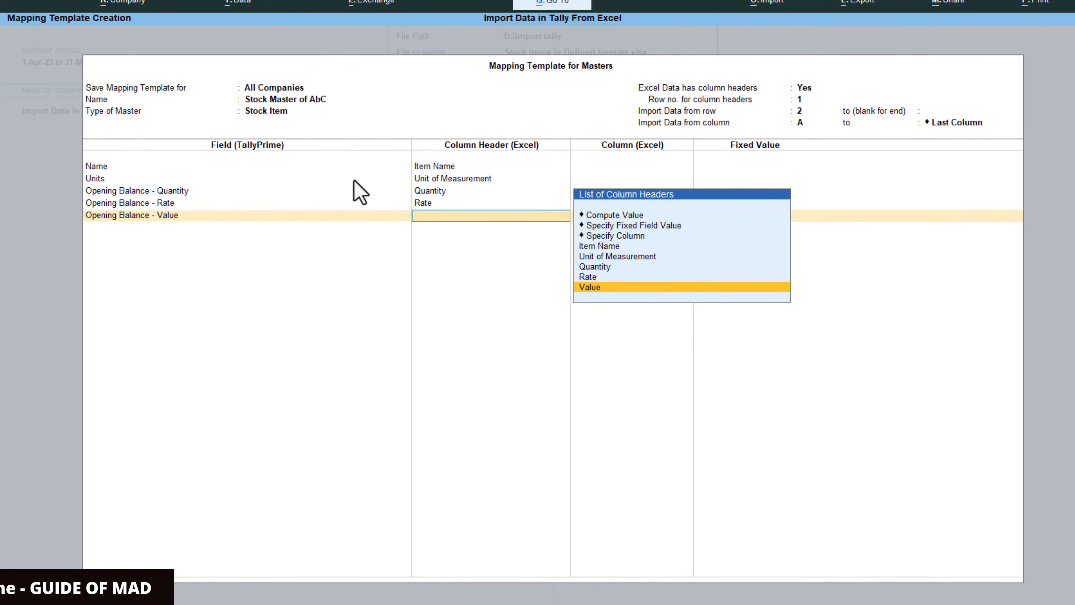
key("Return")
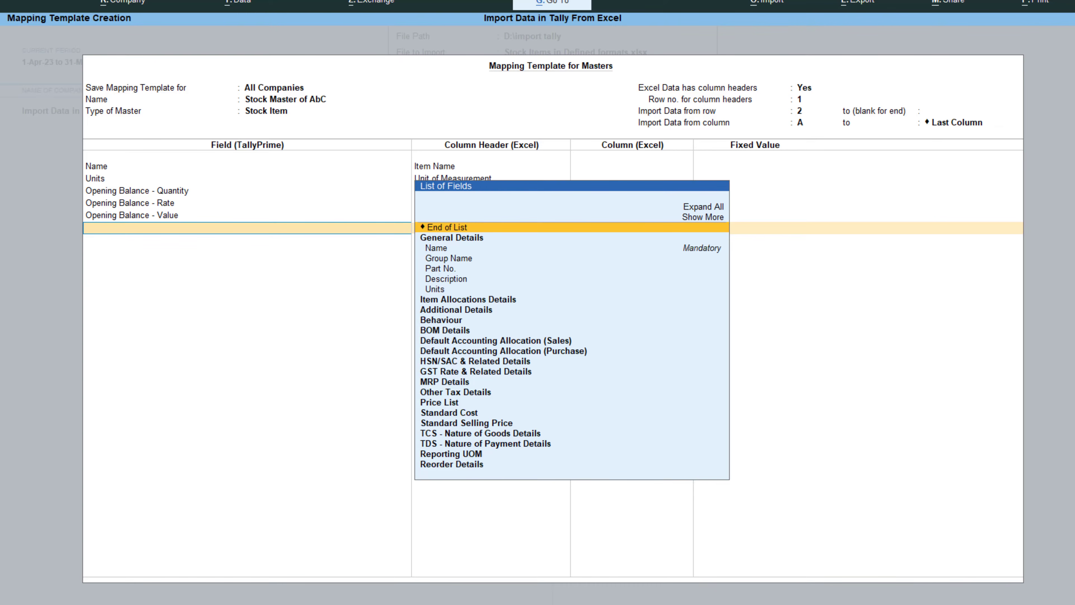
Step: End the list of mapped fields and accept the mapping template
left_click(831, 603)
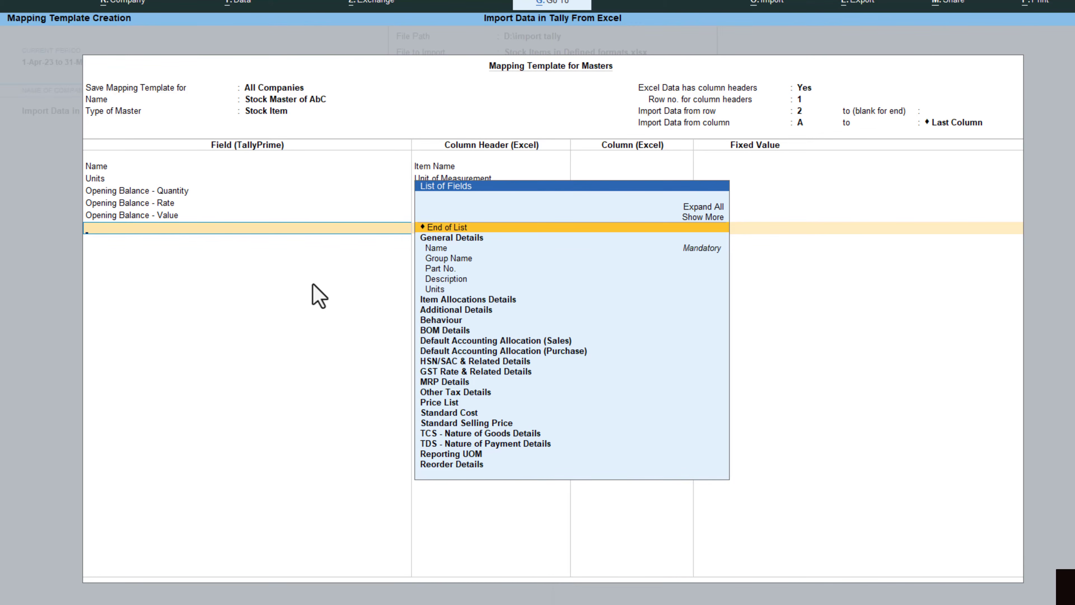
key("Return")
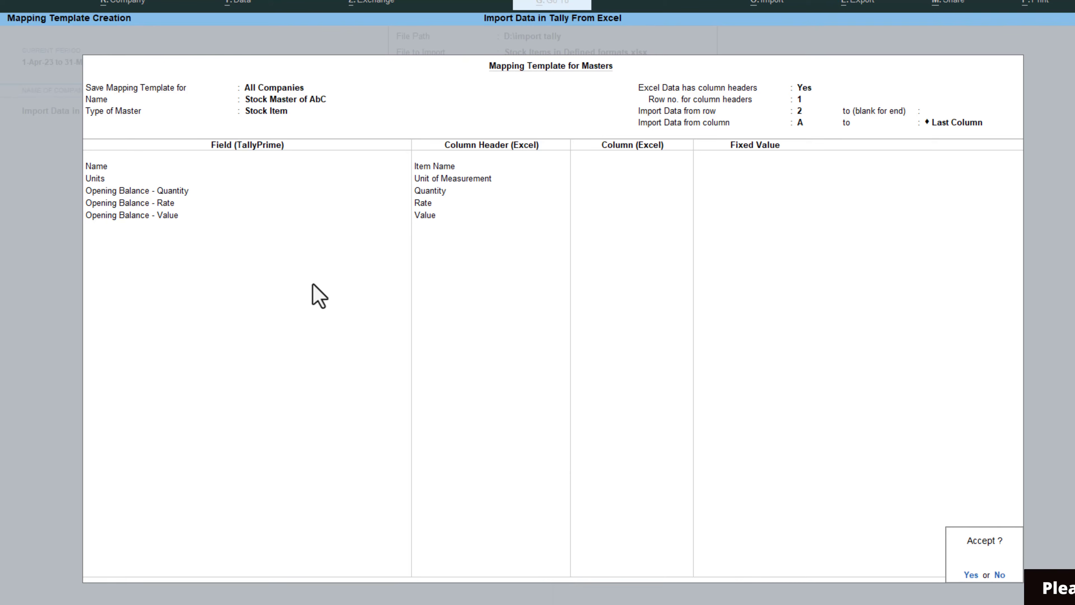
key("Return")
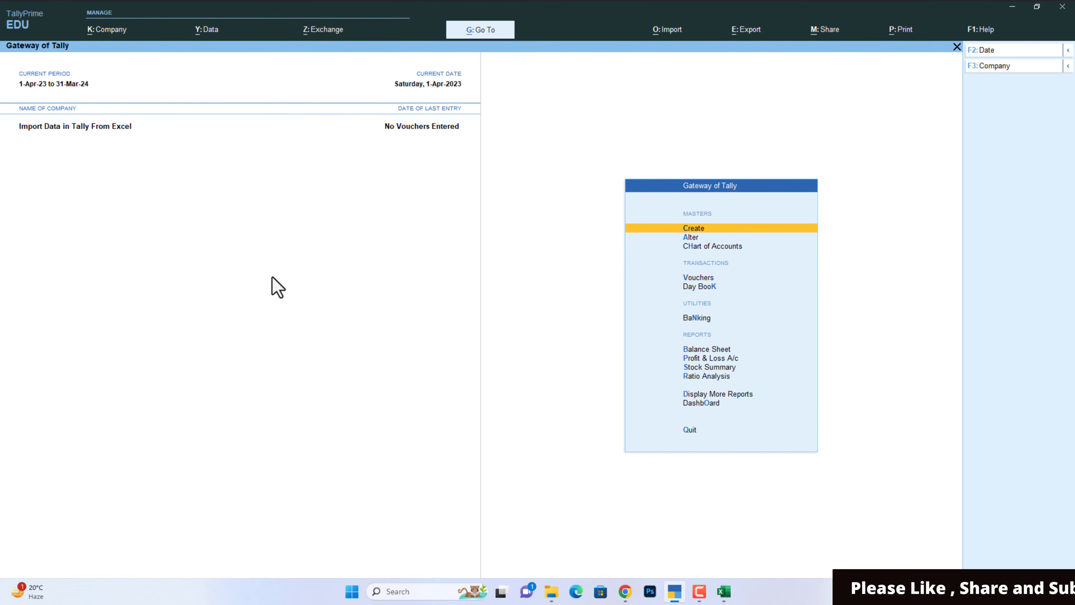
Step: Check the company's list of existing stock items under master alteration, then return to the Gateway of Tally
key("Down")
key("Return")
key("Down")
key("Down")
key("Down")
key("Down")
key("Down")
key("Down")
key("Return")
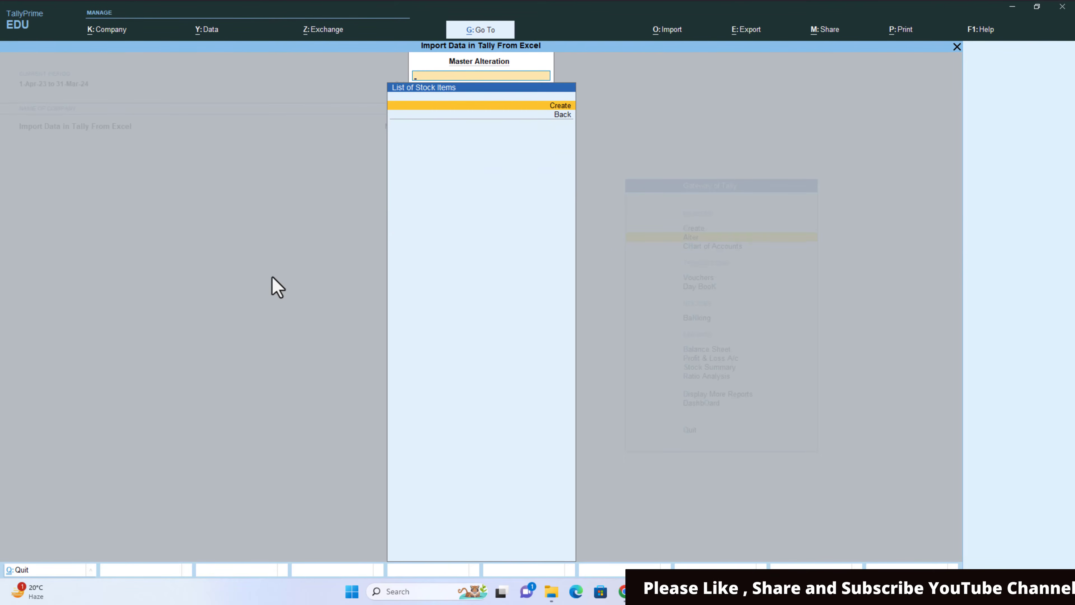
key("Escape")
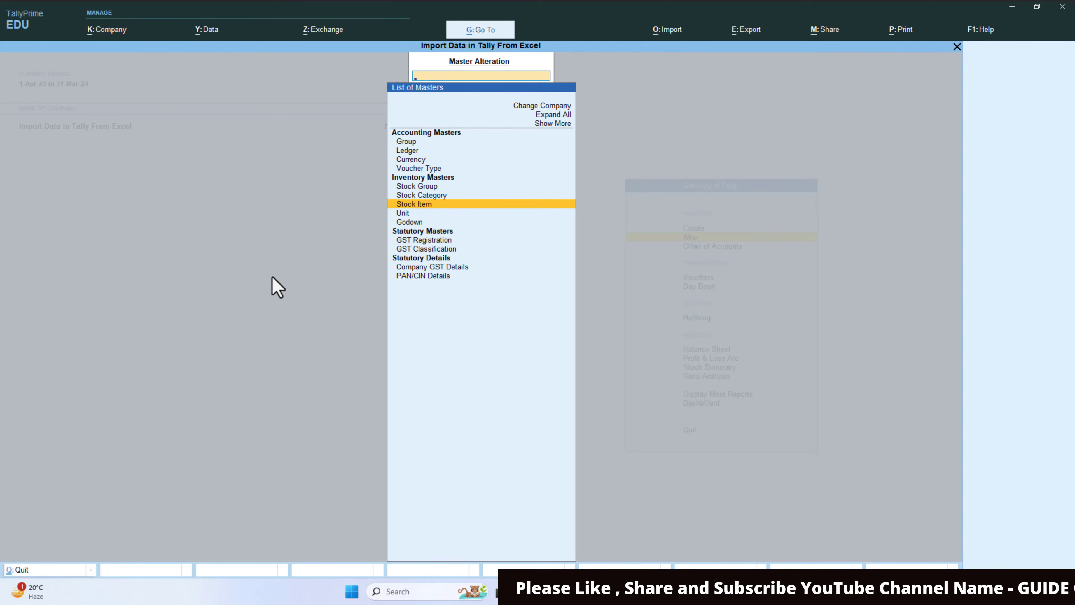
key("Escape")
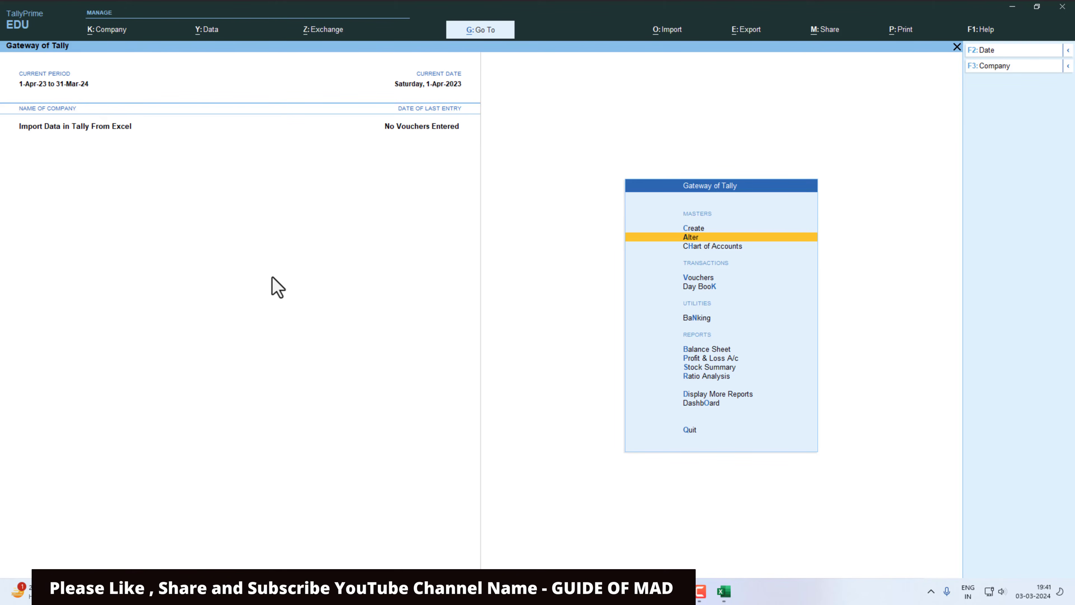
Step: Start a masters import from Excel, keeping D:\import tally, "Stock Items in Defined formats.xlsx" and Sheet1 as the source
key("alt+o")
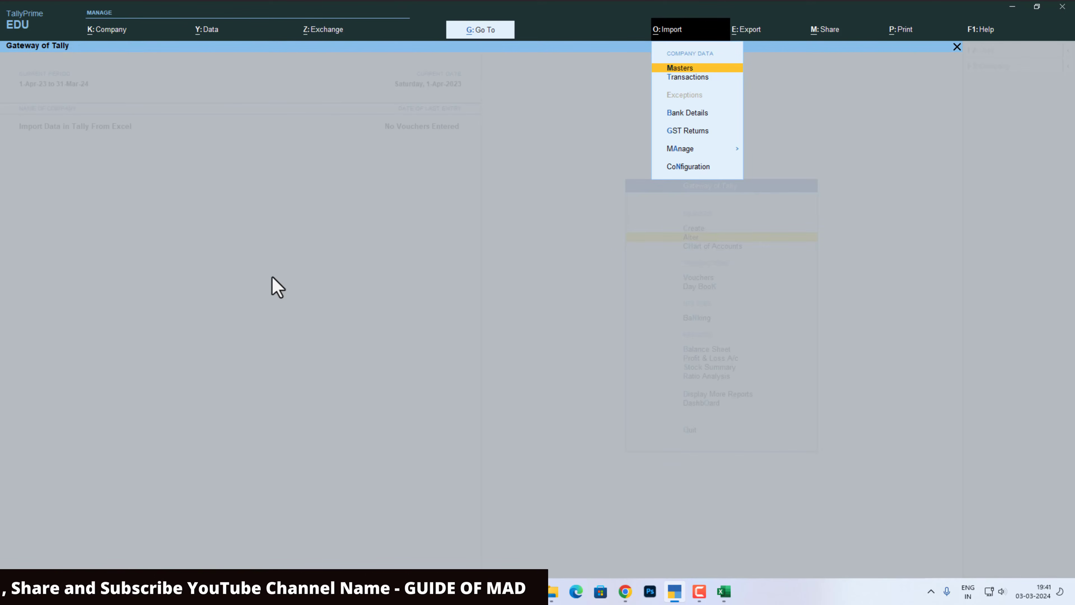
key("Return")
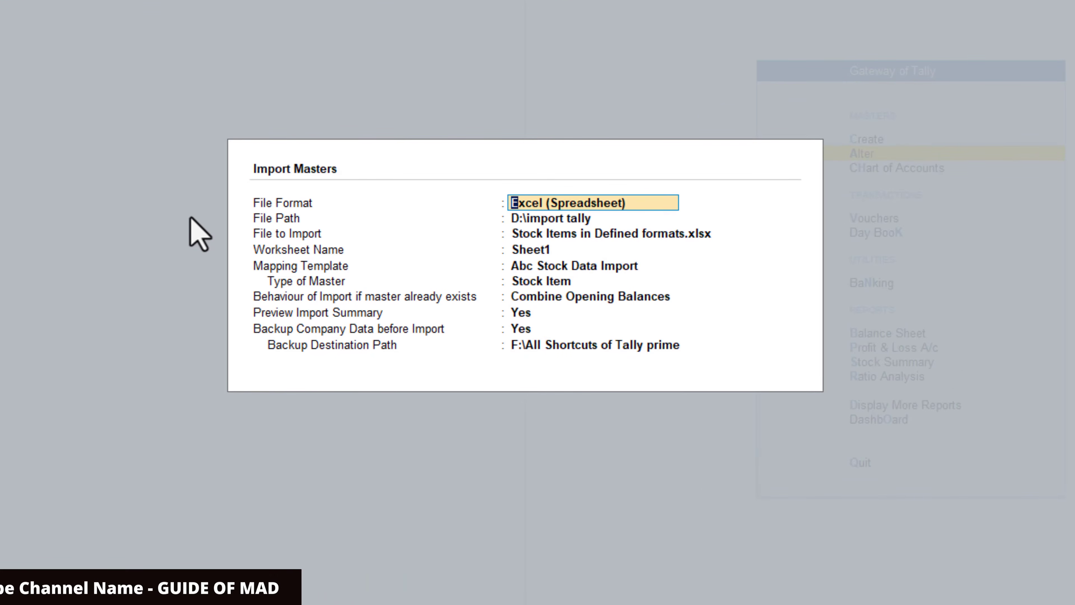
key("Return")
key("Return")
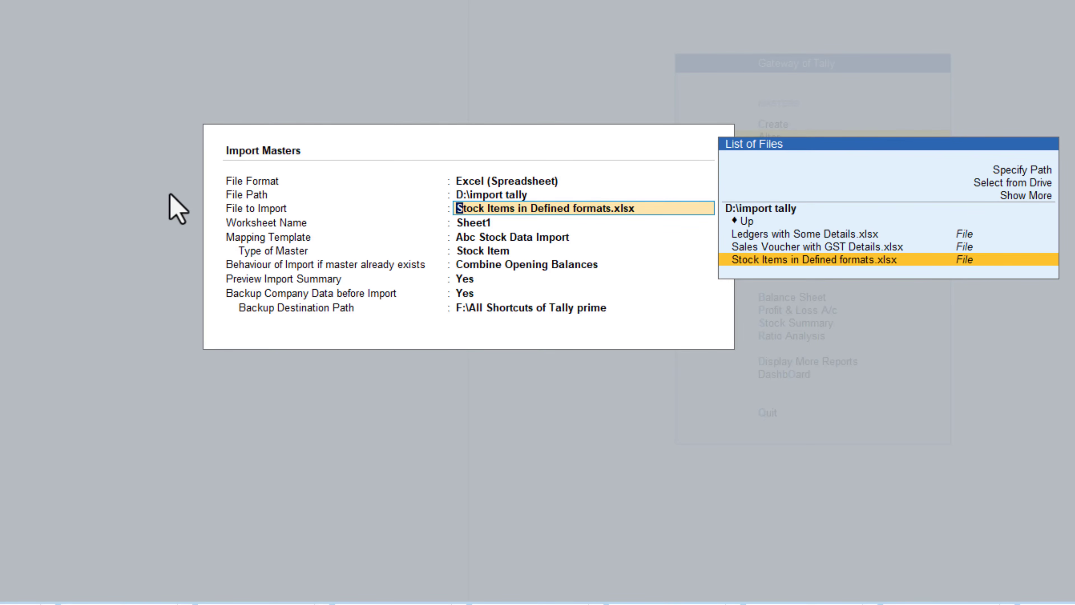
key("Return")
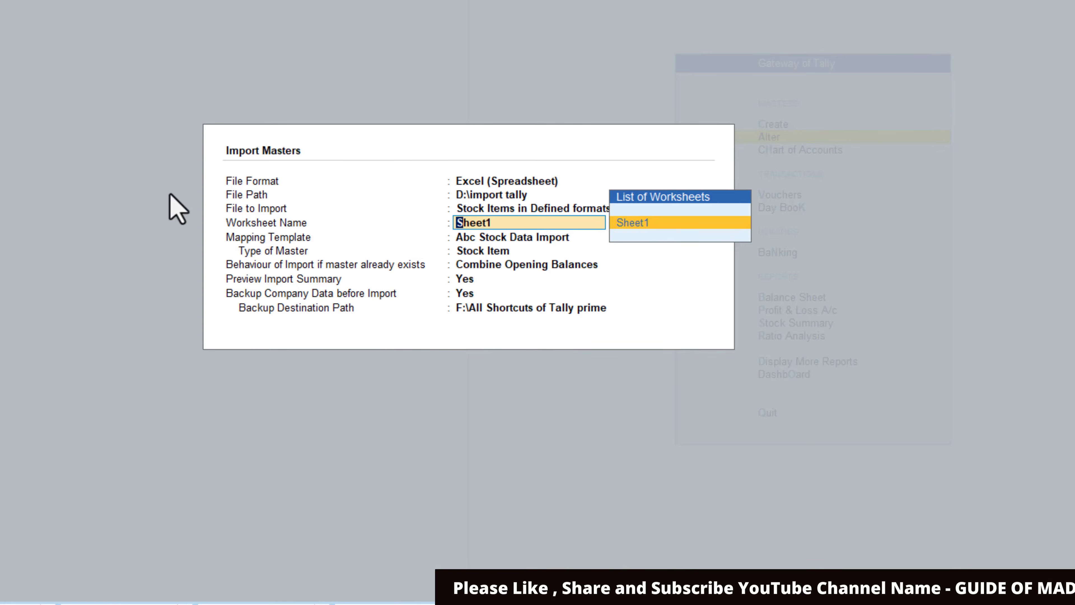
key("Return")
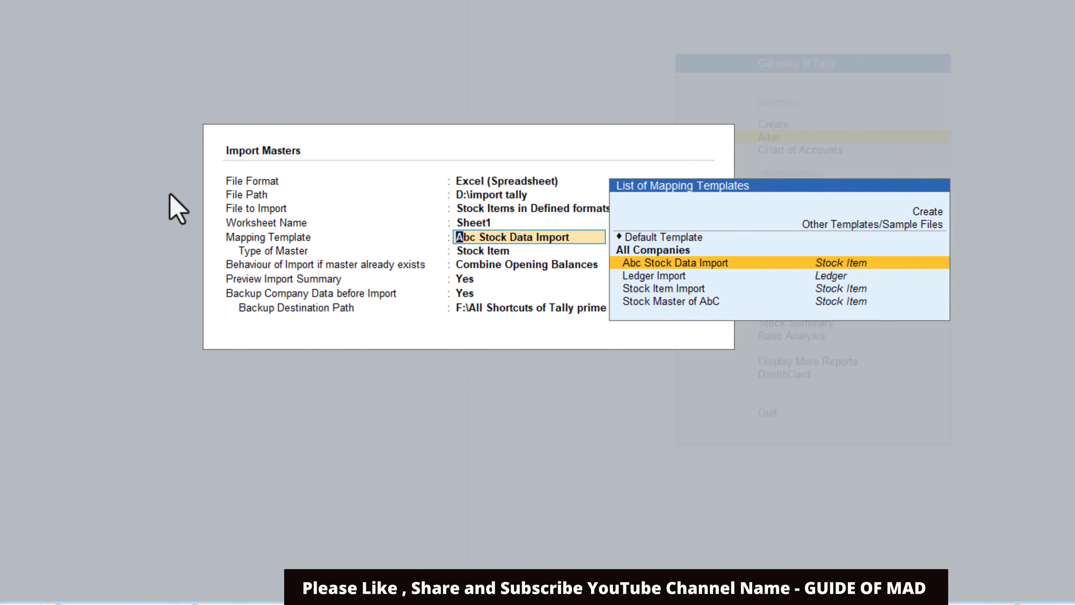
Step: Choose "Stock Master of AbC" as the mapping template for the import
key("Down")
key("Down")
key("Down")
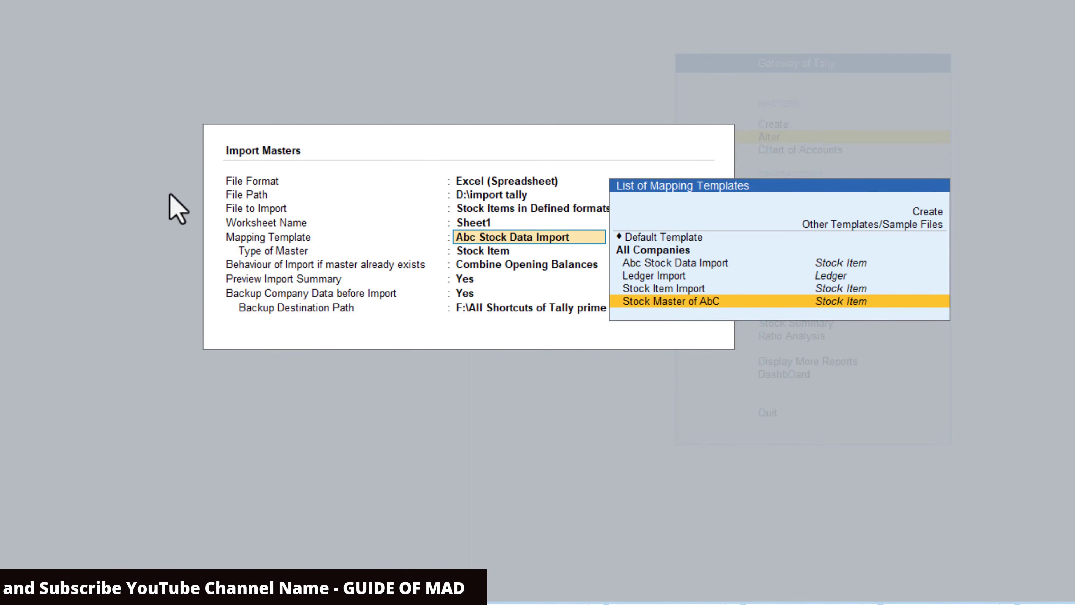
key("Return")
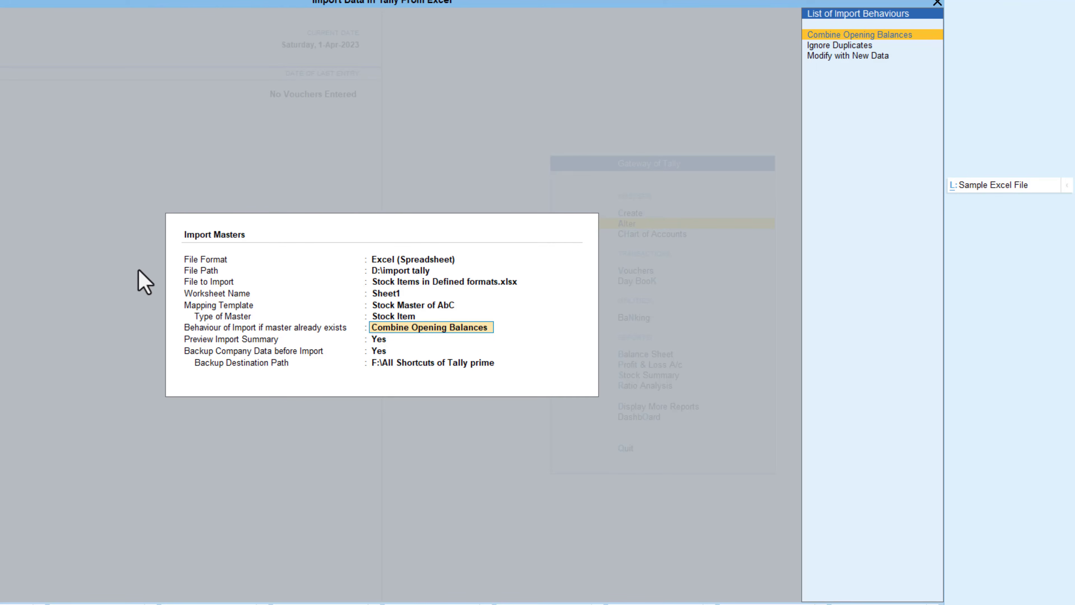
Step: Keep Combine Opening Balances for existing masters, with the import summary preview and company data backup both set to Yes
key("Return")
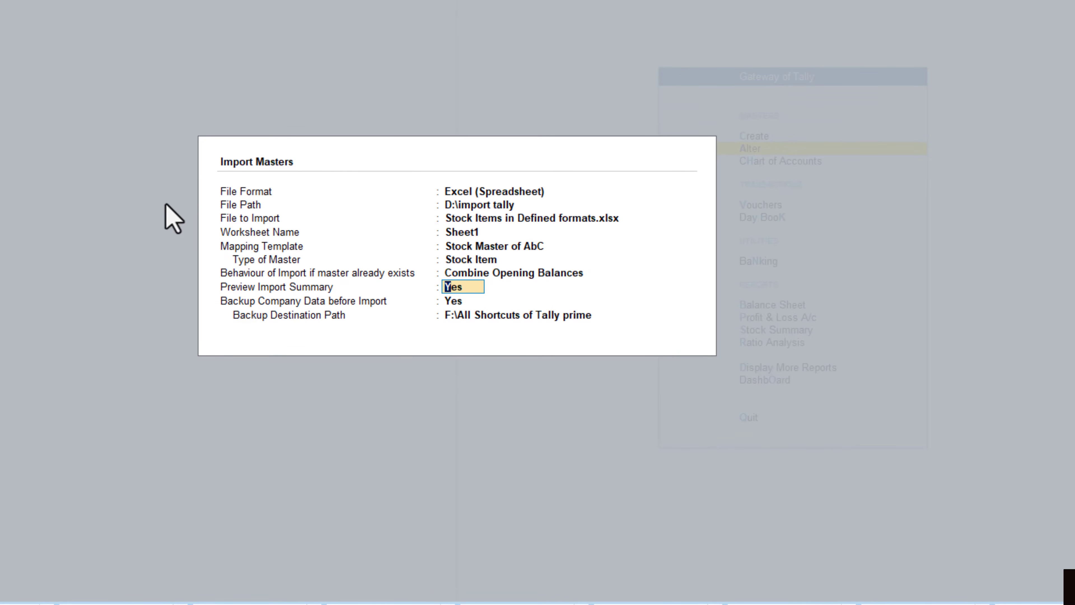
key("Return")
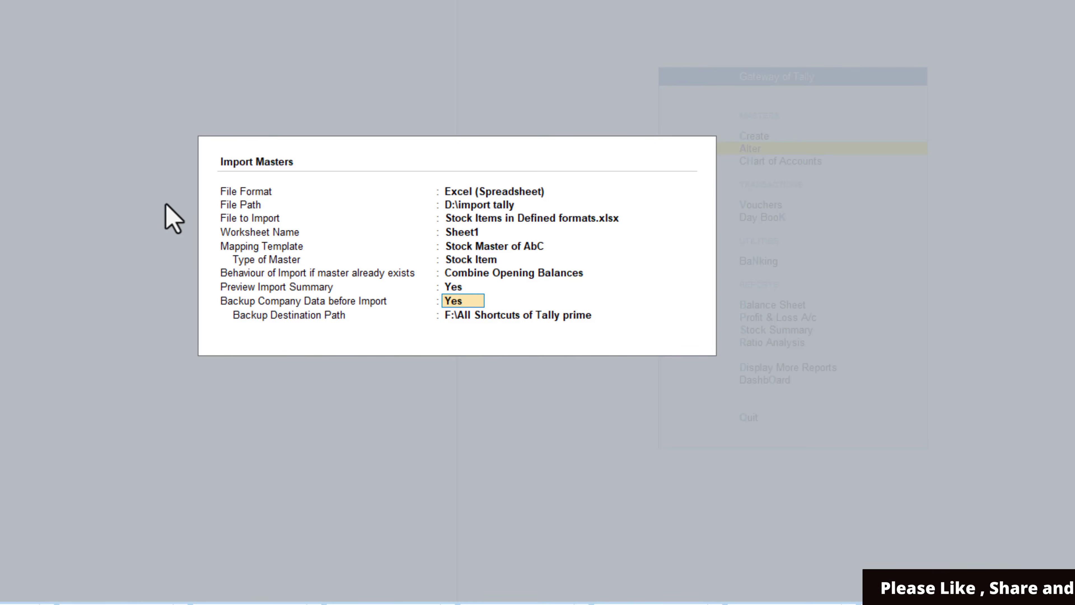
key("Return")
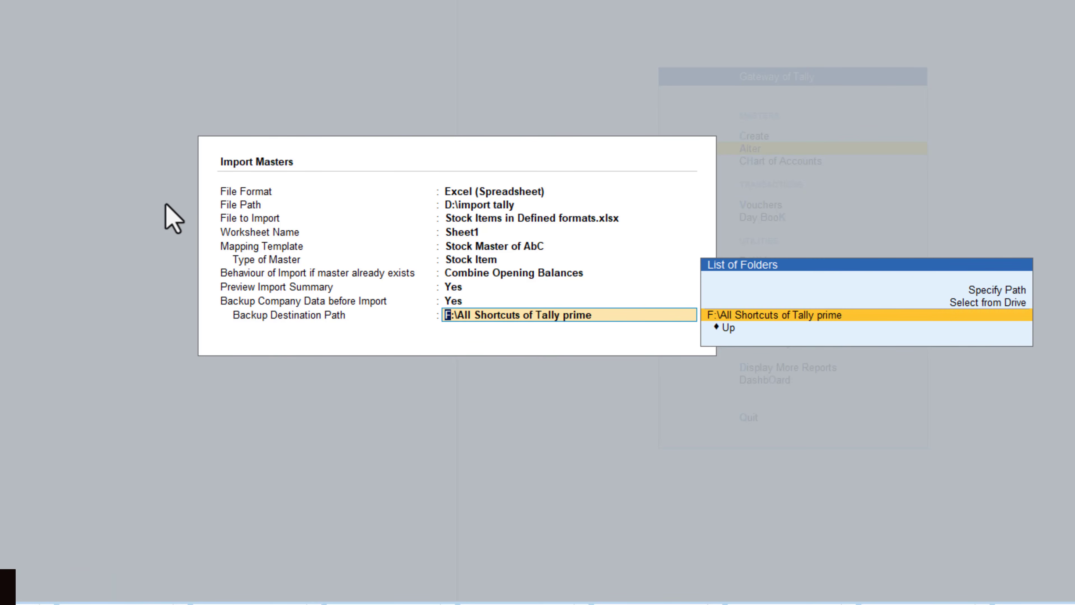
Step: Keep F:\All Shortcuts of Tally prime as the backup destination and import the stock items from the summary preview
key("Return")
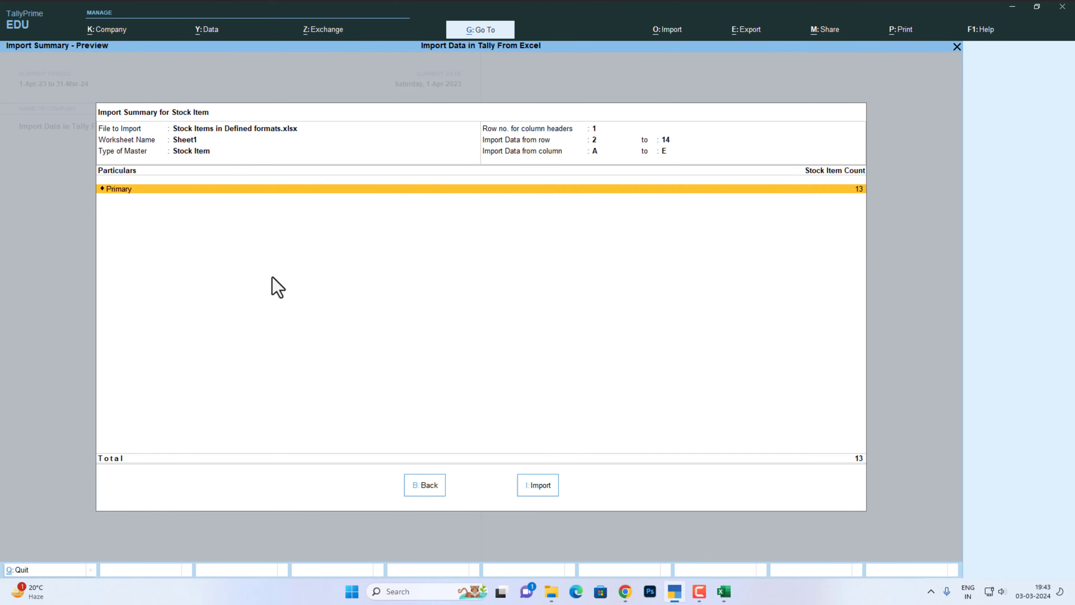
key("i")
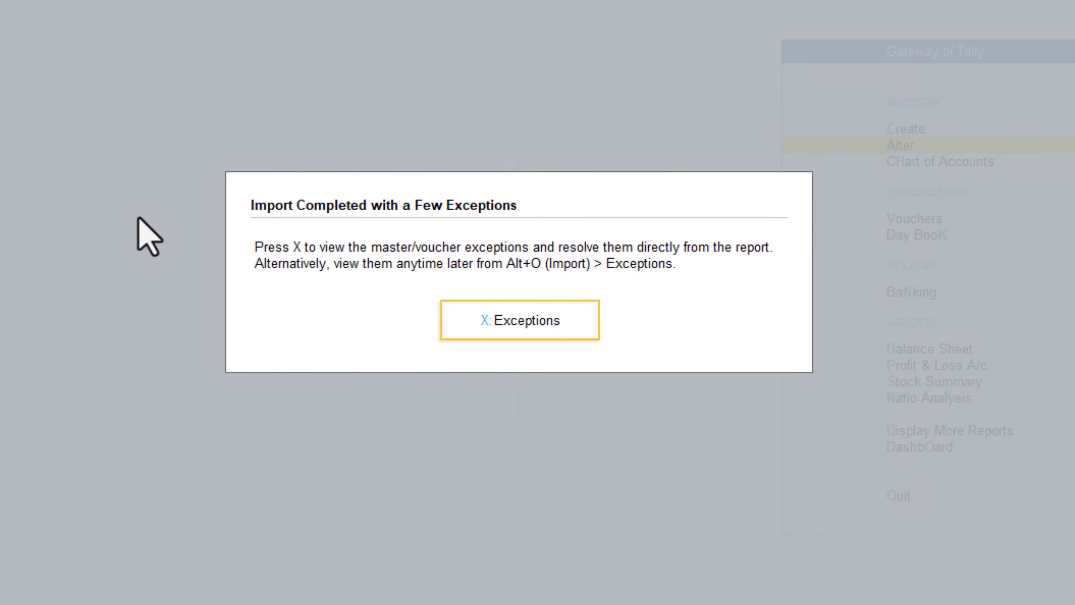
Step: Open the import exceptions and drill through the missing referenced masters to the names of the missing units
key("x")
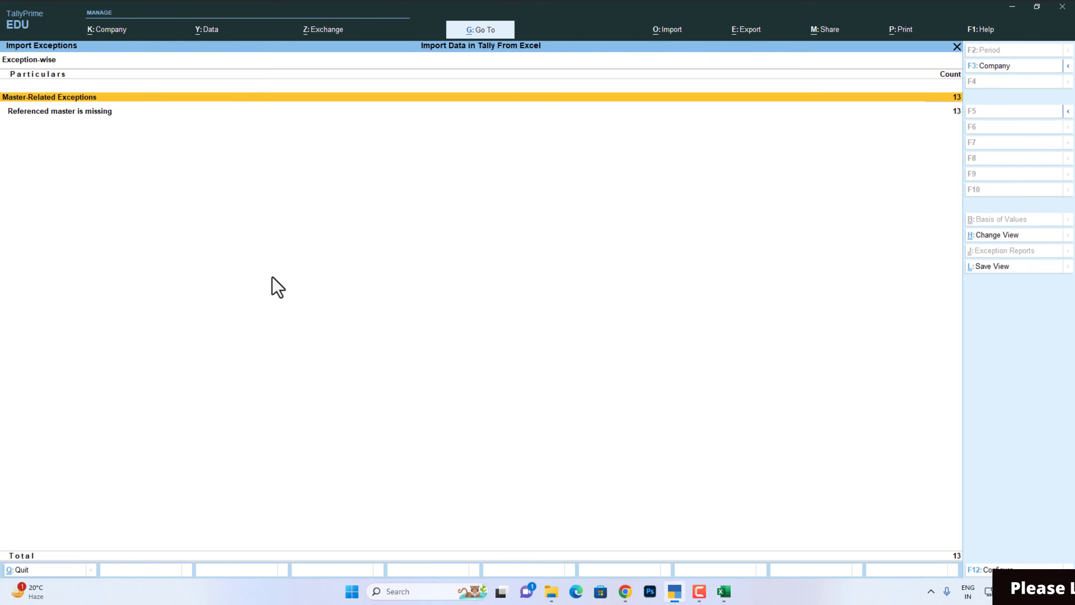
key("Down")
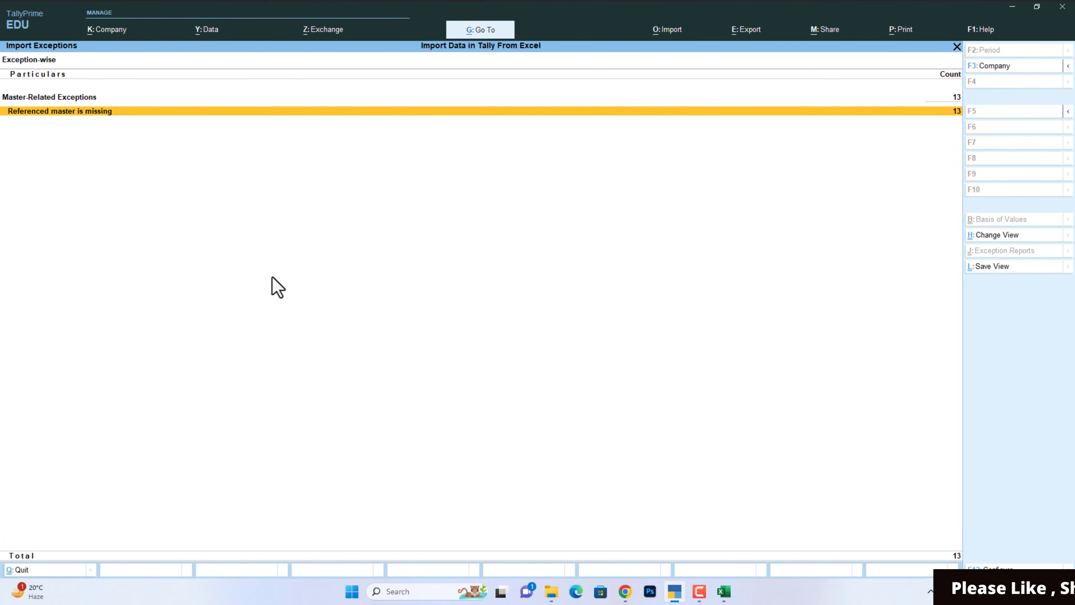
key("Return")
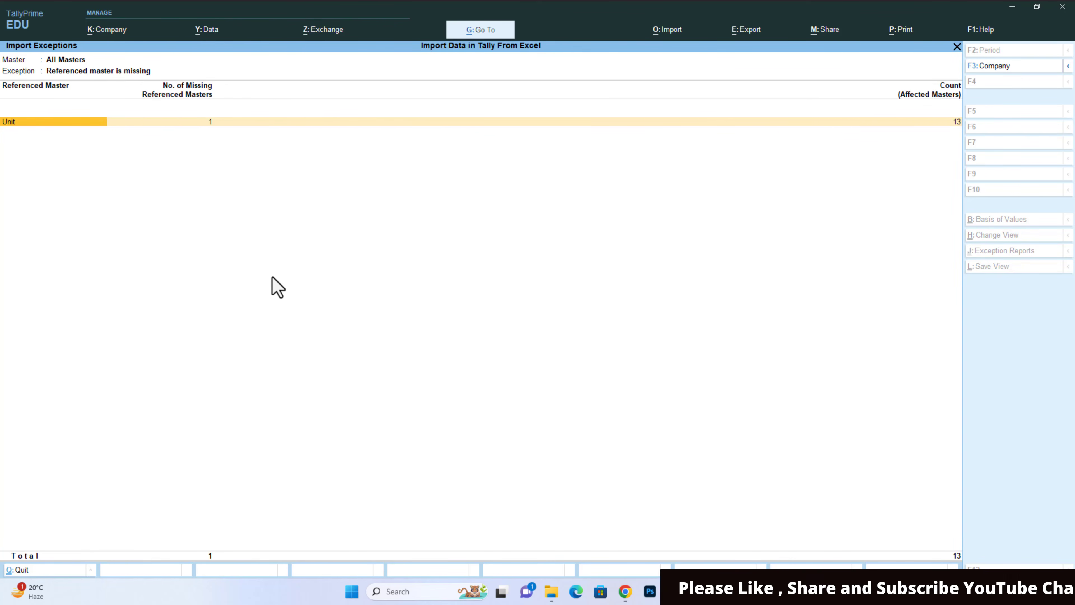
key("Return")
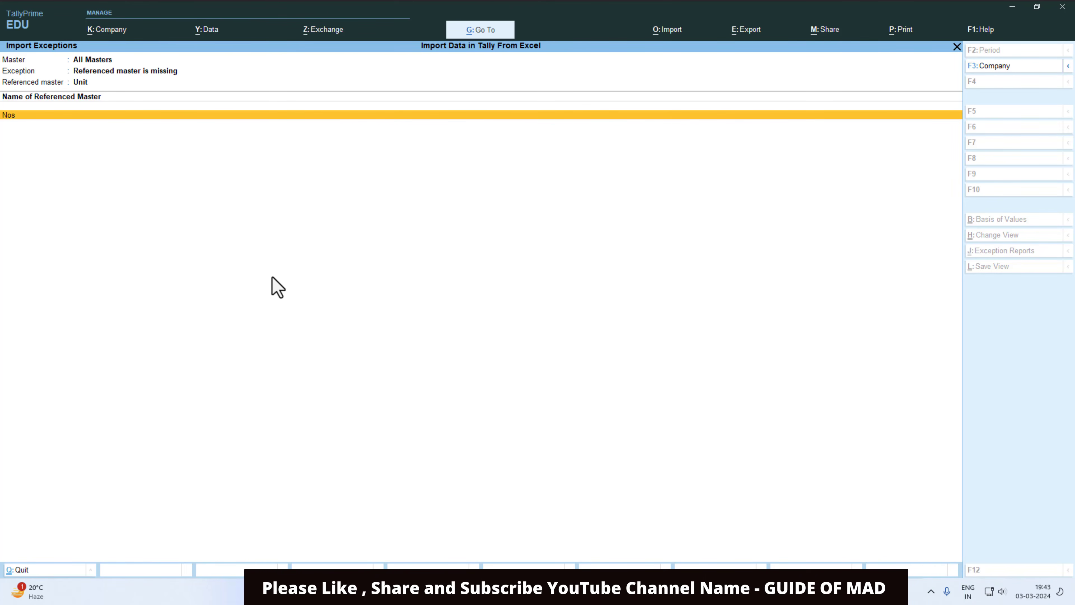
Step: Create the missing unit Nos with formal name Number, UQC NOS-NUMBERS and 0 decimal places, and return to the Gateway of Tally
key("Return")
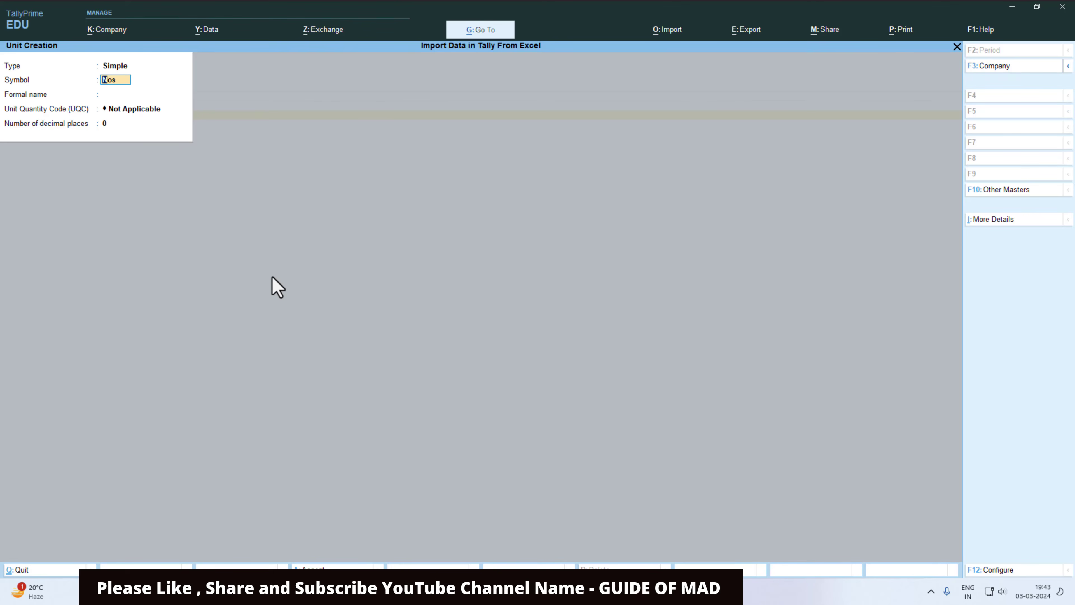
key("Return")
type("N")
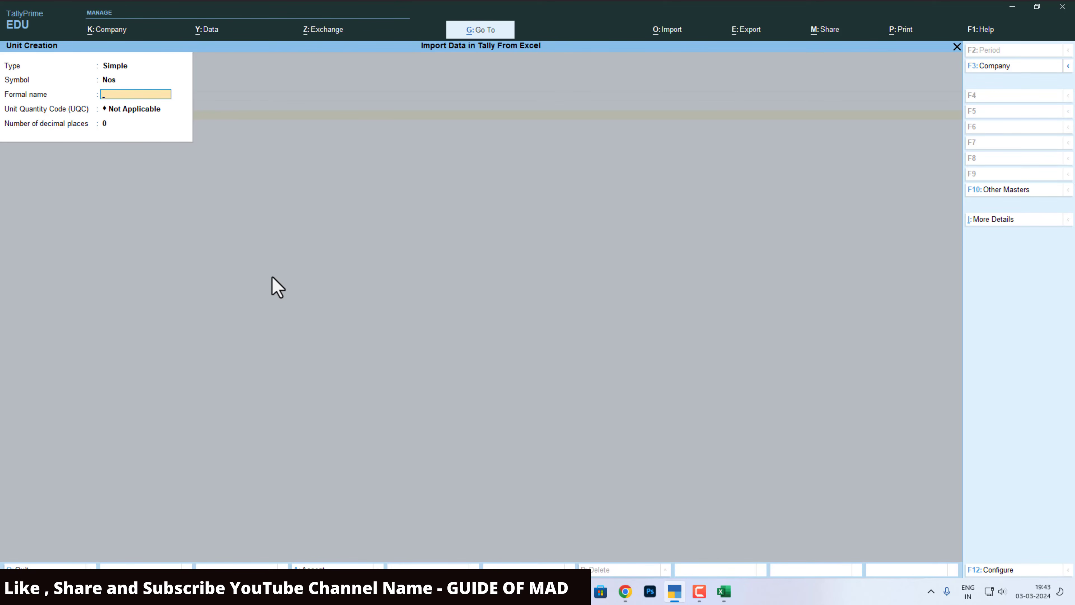
type("umber")
key("Return")
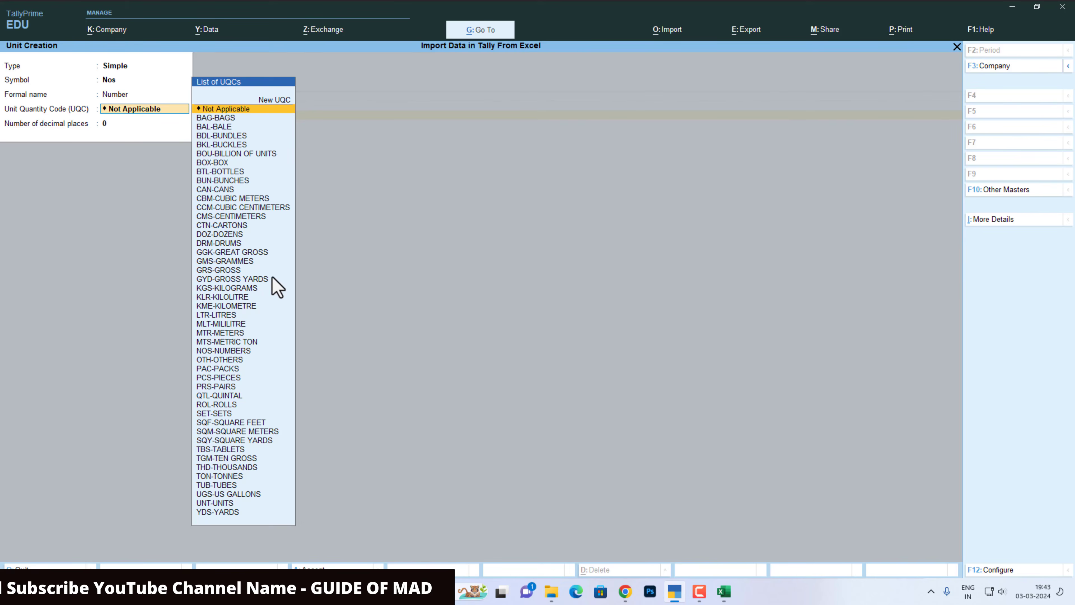
type("no")
key("Return")
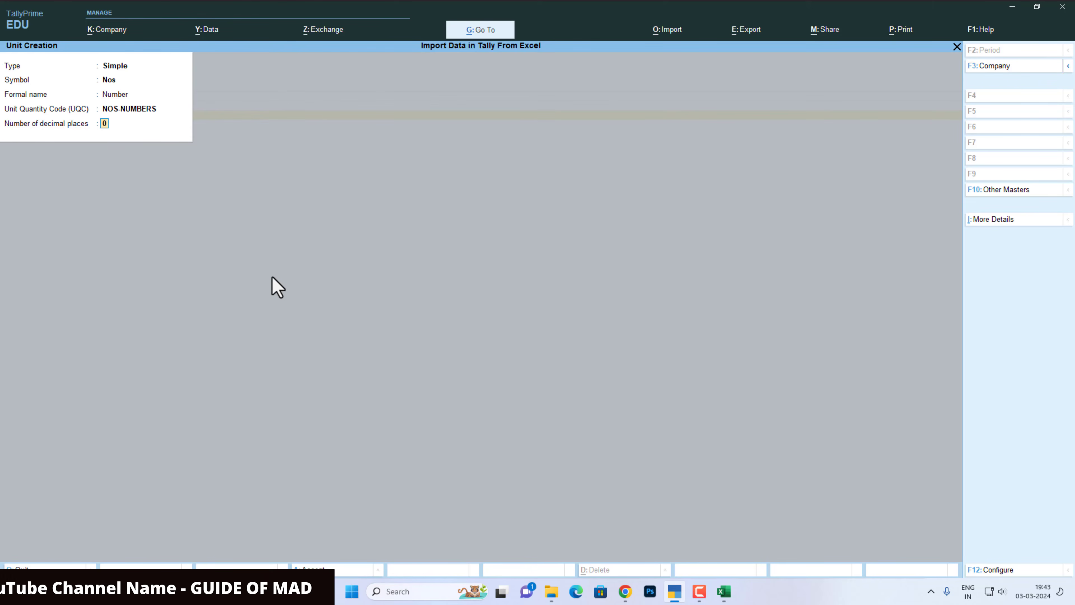
key("Return")
key("Return")
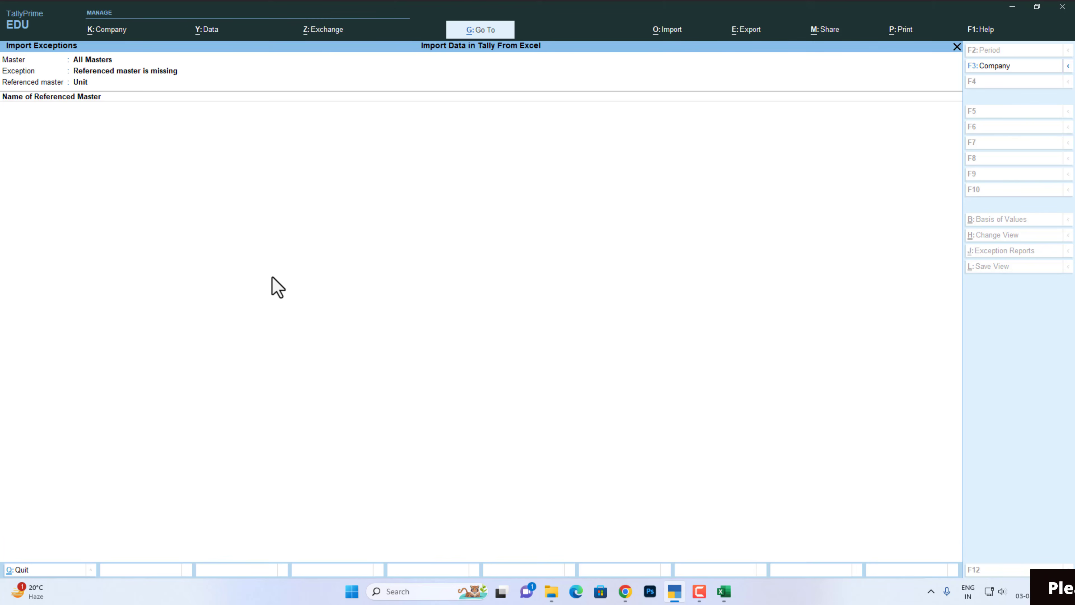
key("Escape")
key("Escape")
key("Escape")
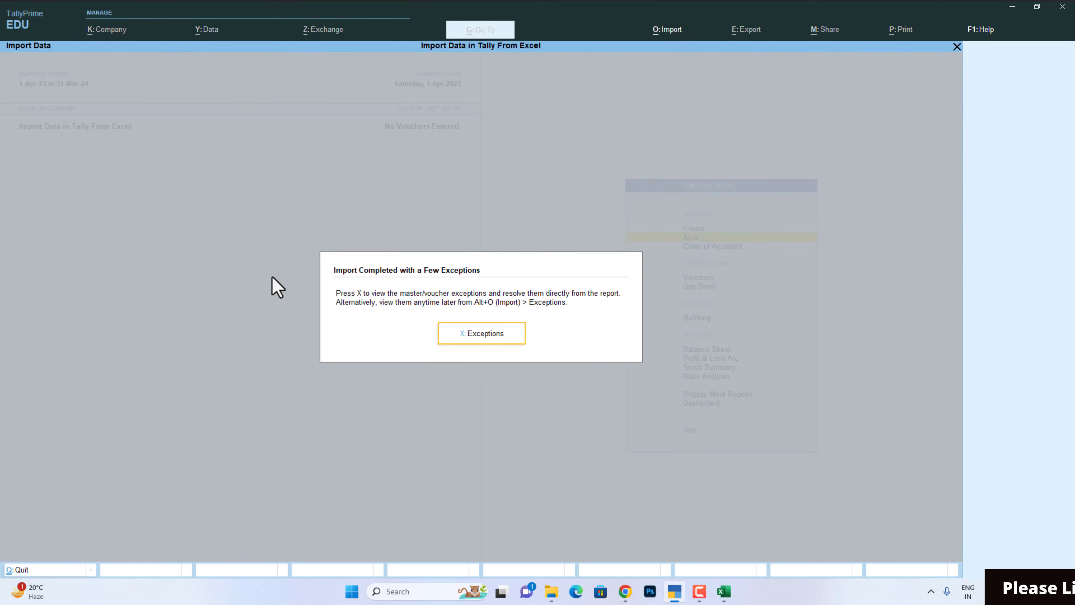
key("Escape")
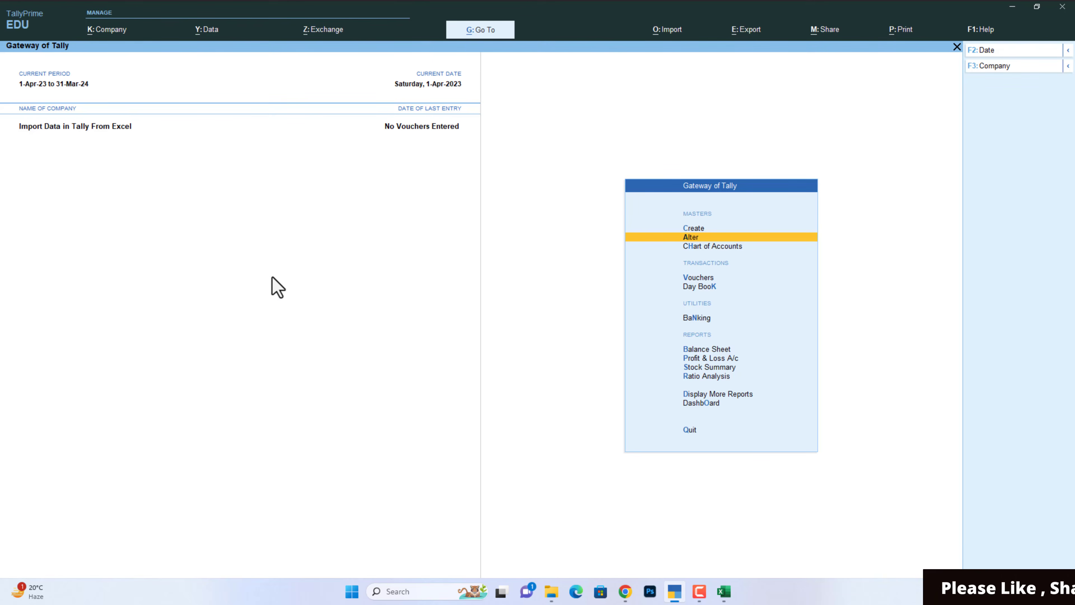
Step: Open the first stock item under master alteration to check its unit and opening balance
key("Return")
key("Down")
key("Down")
key("Down")
key("Down")
key("Down")
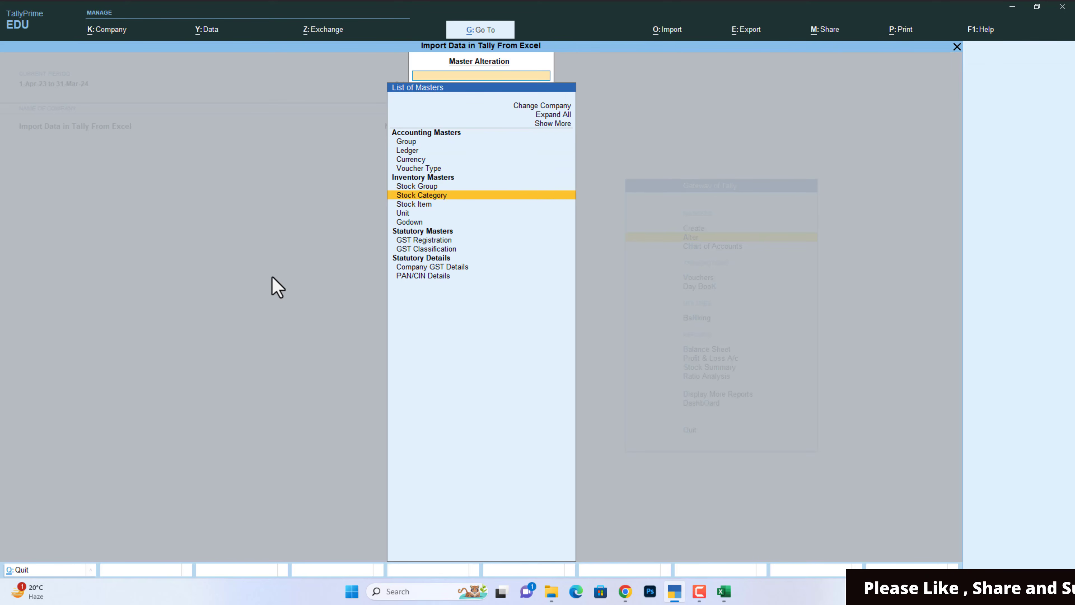
key("Down")
key("Return")
key("Return")
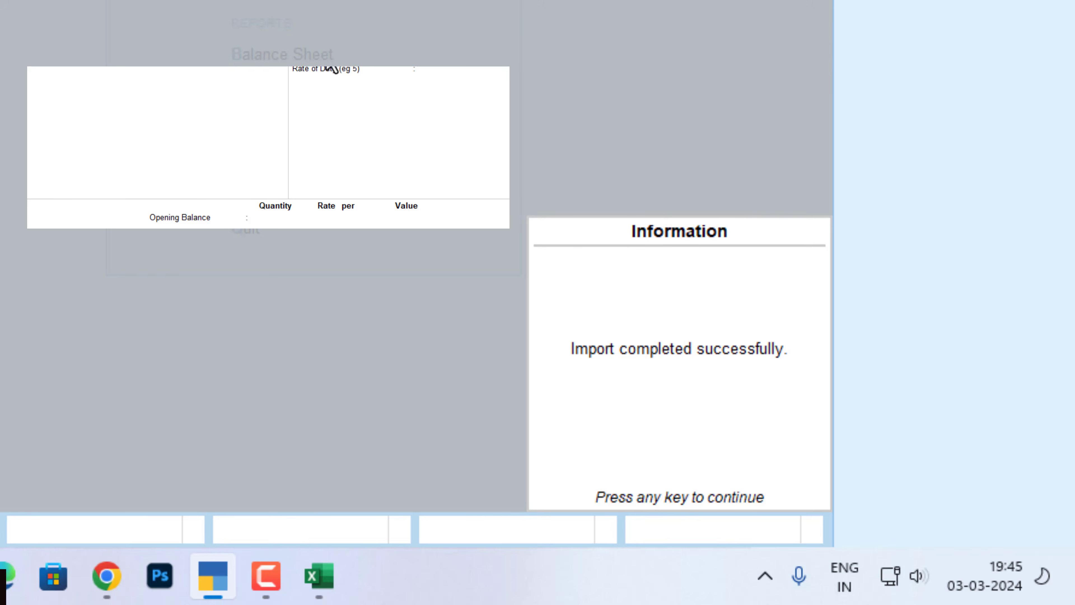
Step: Review the Envelope stock item's imported unit, quantity, rate and value, and return to the Gateway of Tally without altering it
key("Return")
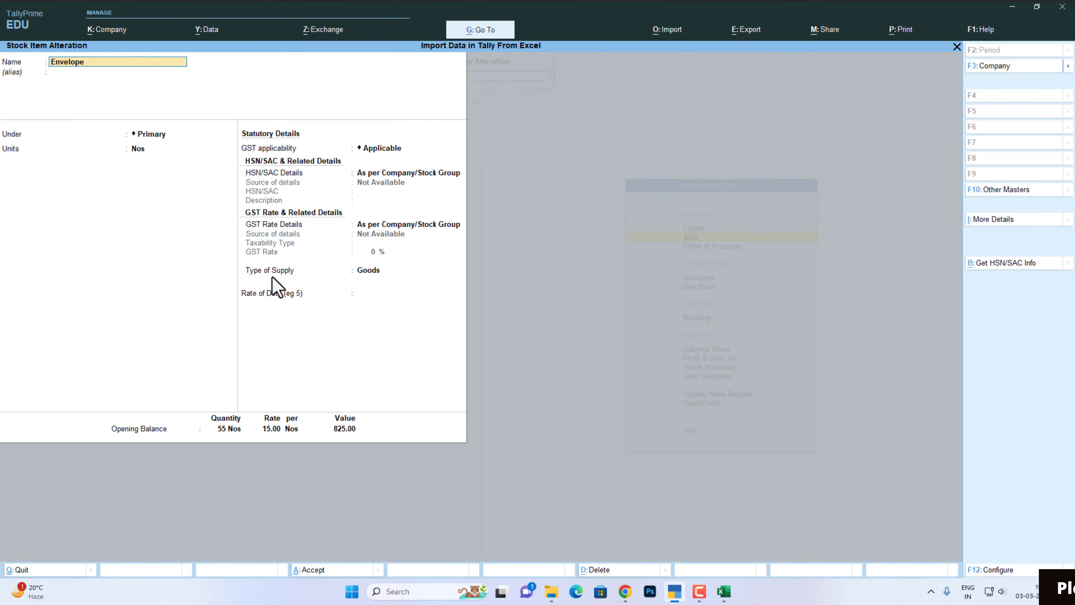
key("Escape")
key("y")
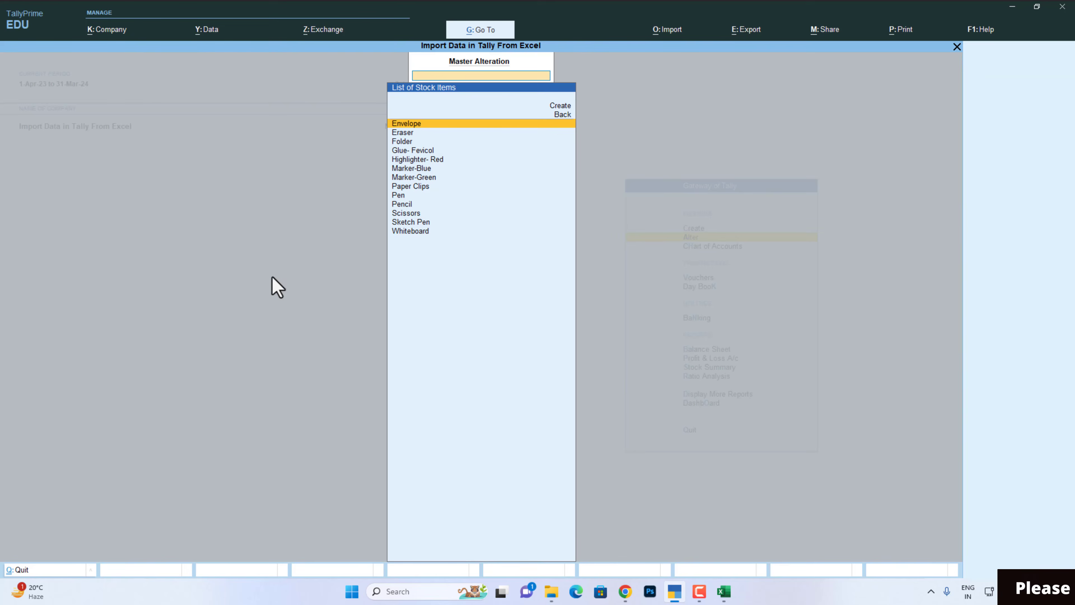
key("Escape")
key("Escape")
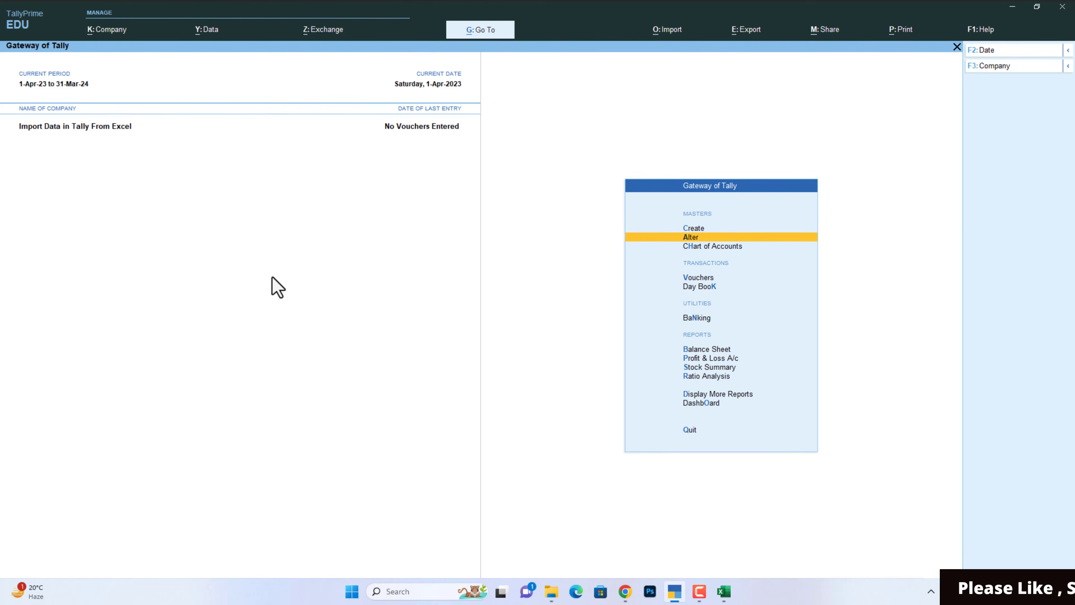